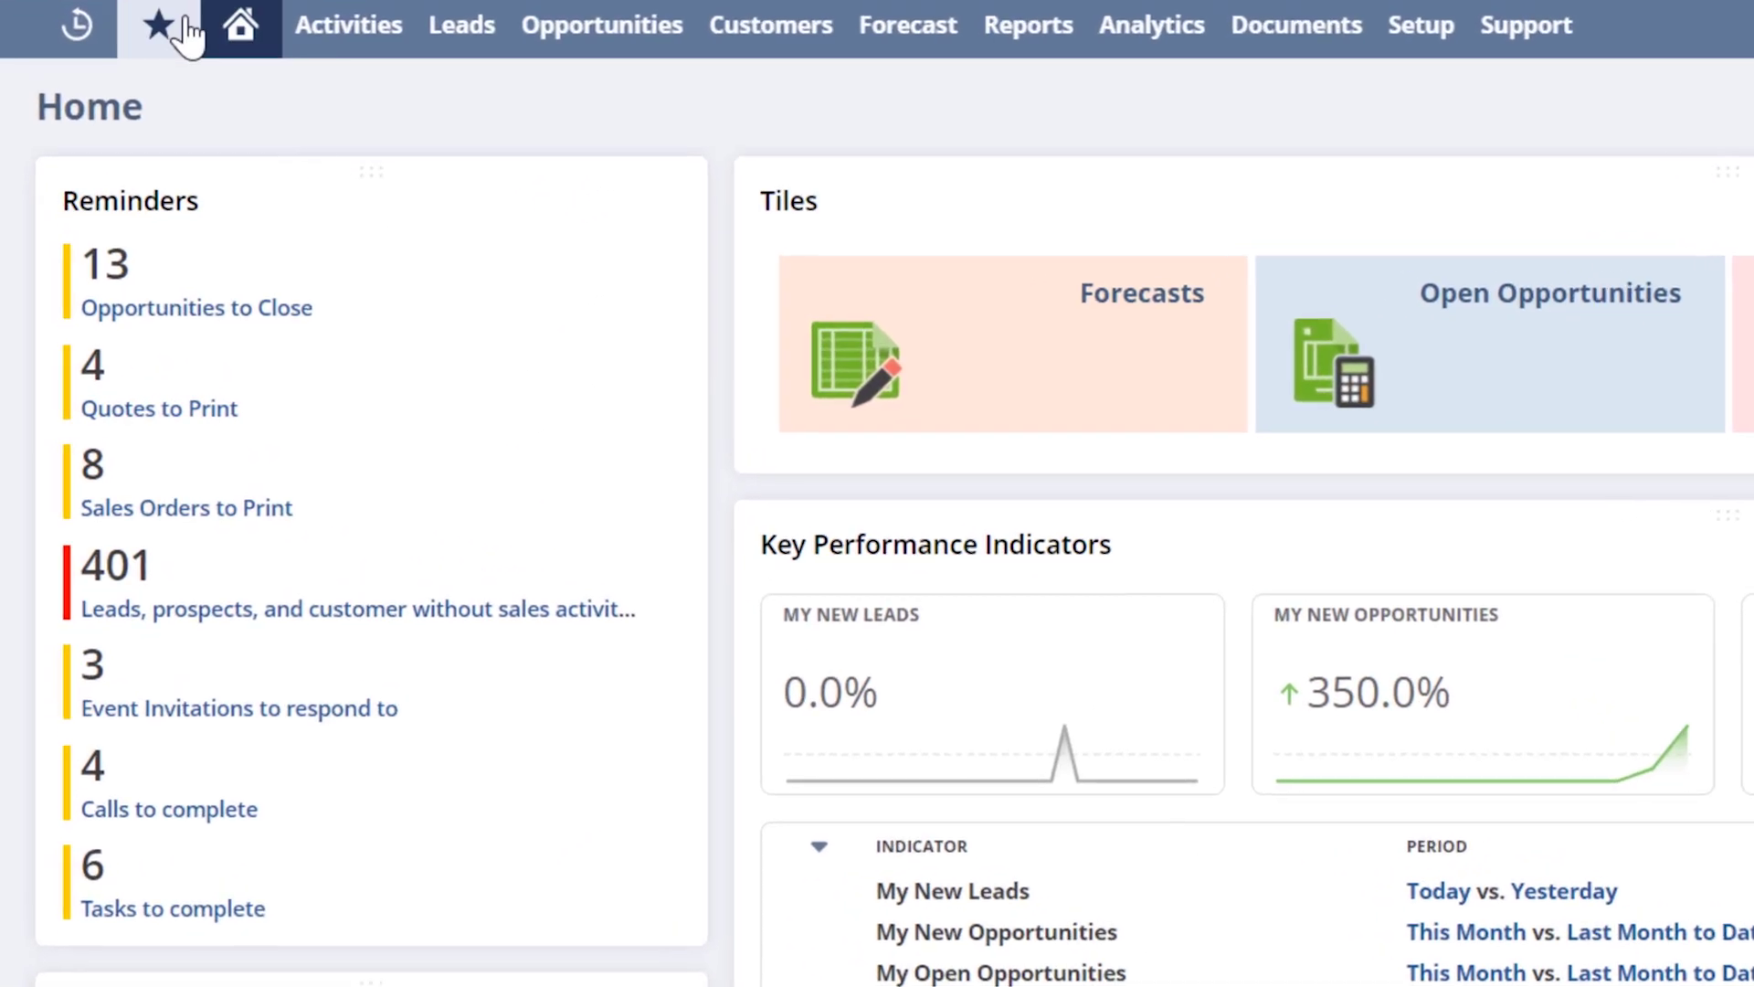
Reveal the Shortcuts list offering New Lead, Sales Order and Set Up Shortcuts.
mouse_move(187, 35)
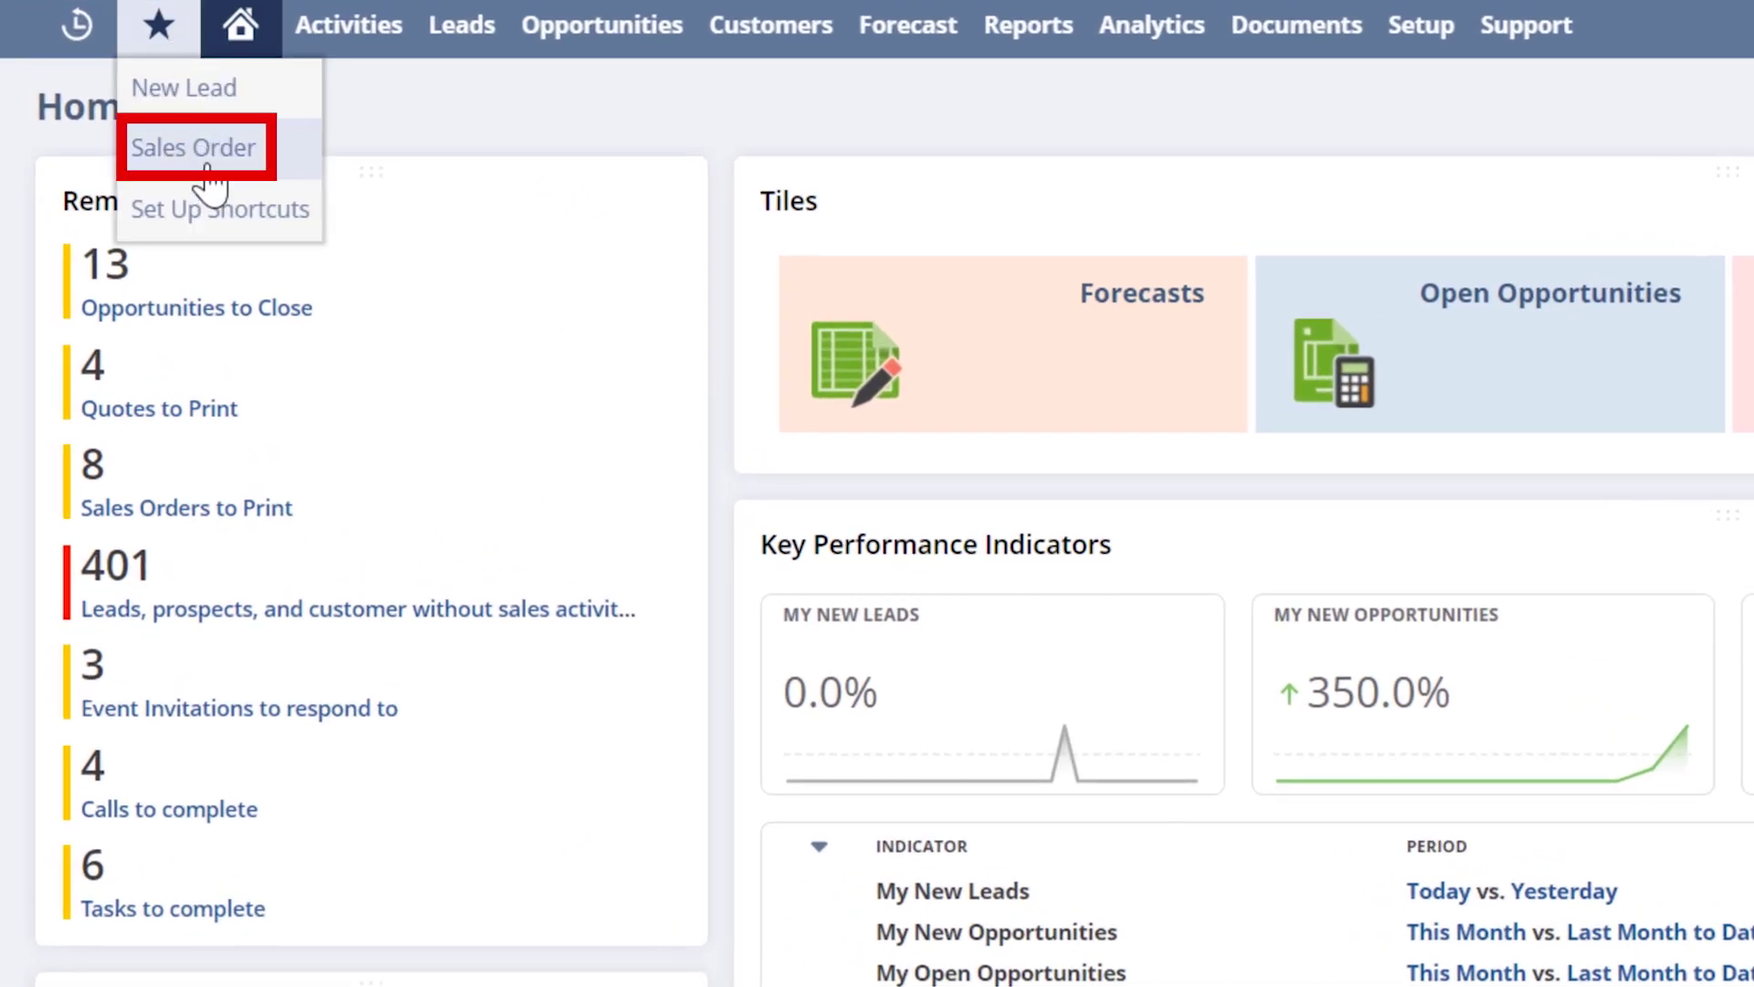
Start a blank sales order for customer 284 Smith Supplies.
left_click(207, 169)
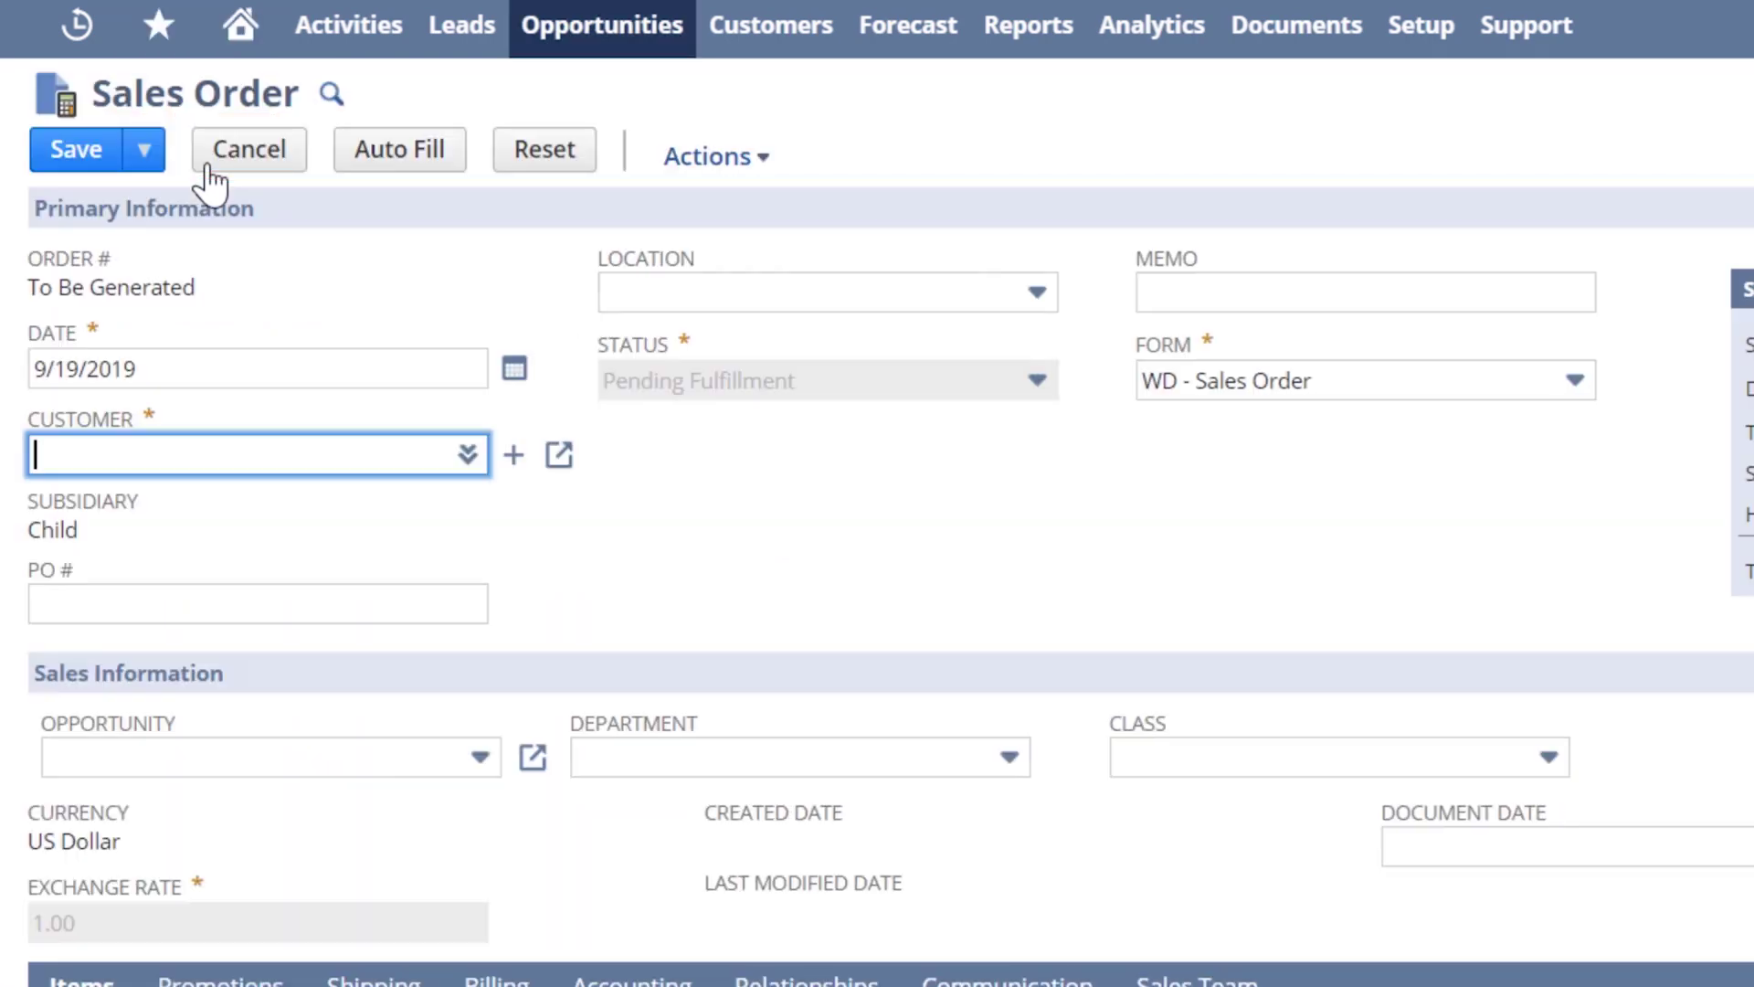
type("smith sup")
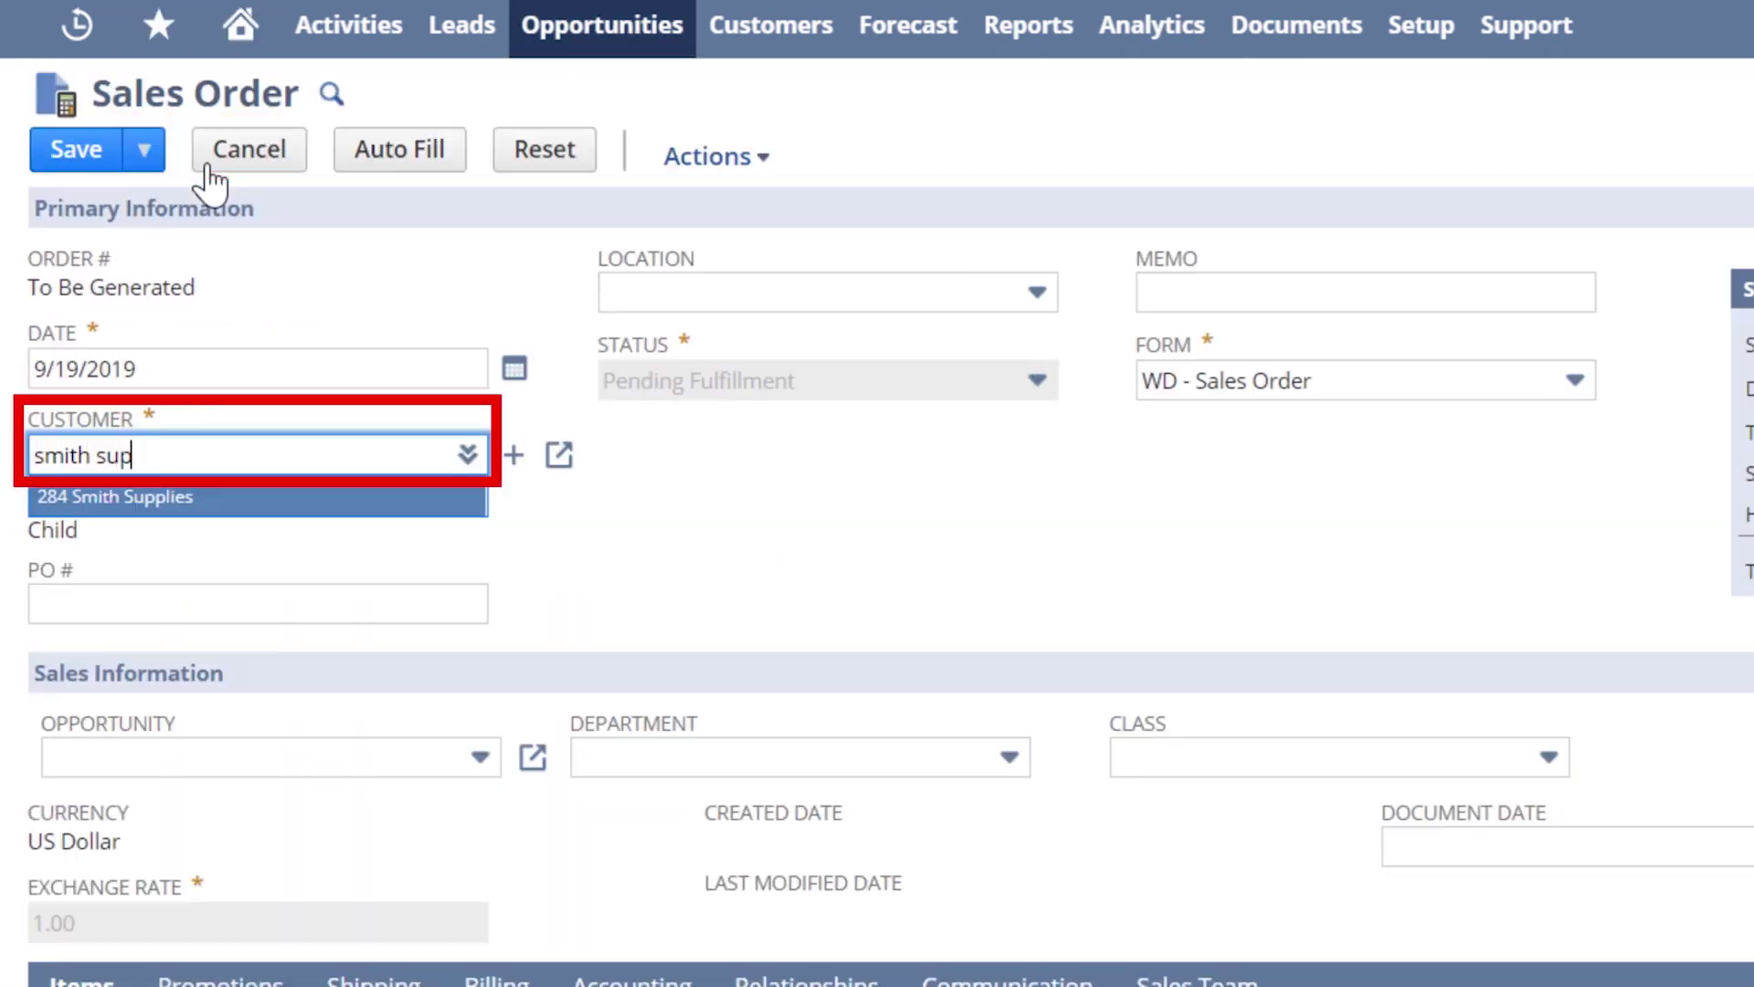
type("p")
key("Tab")
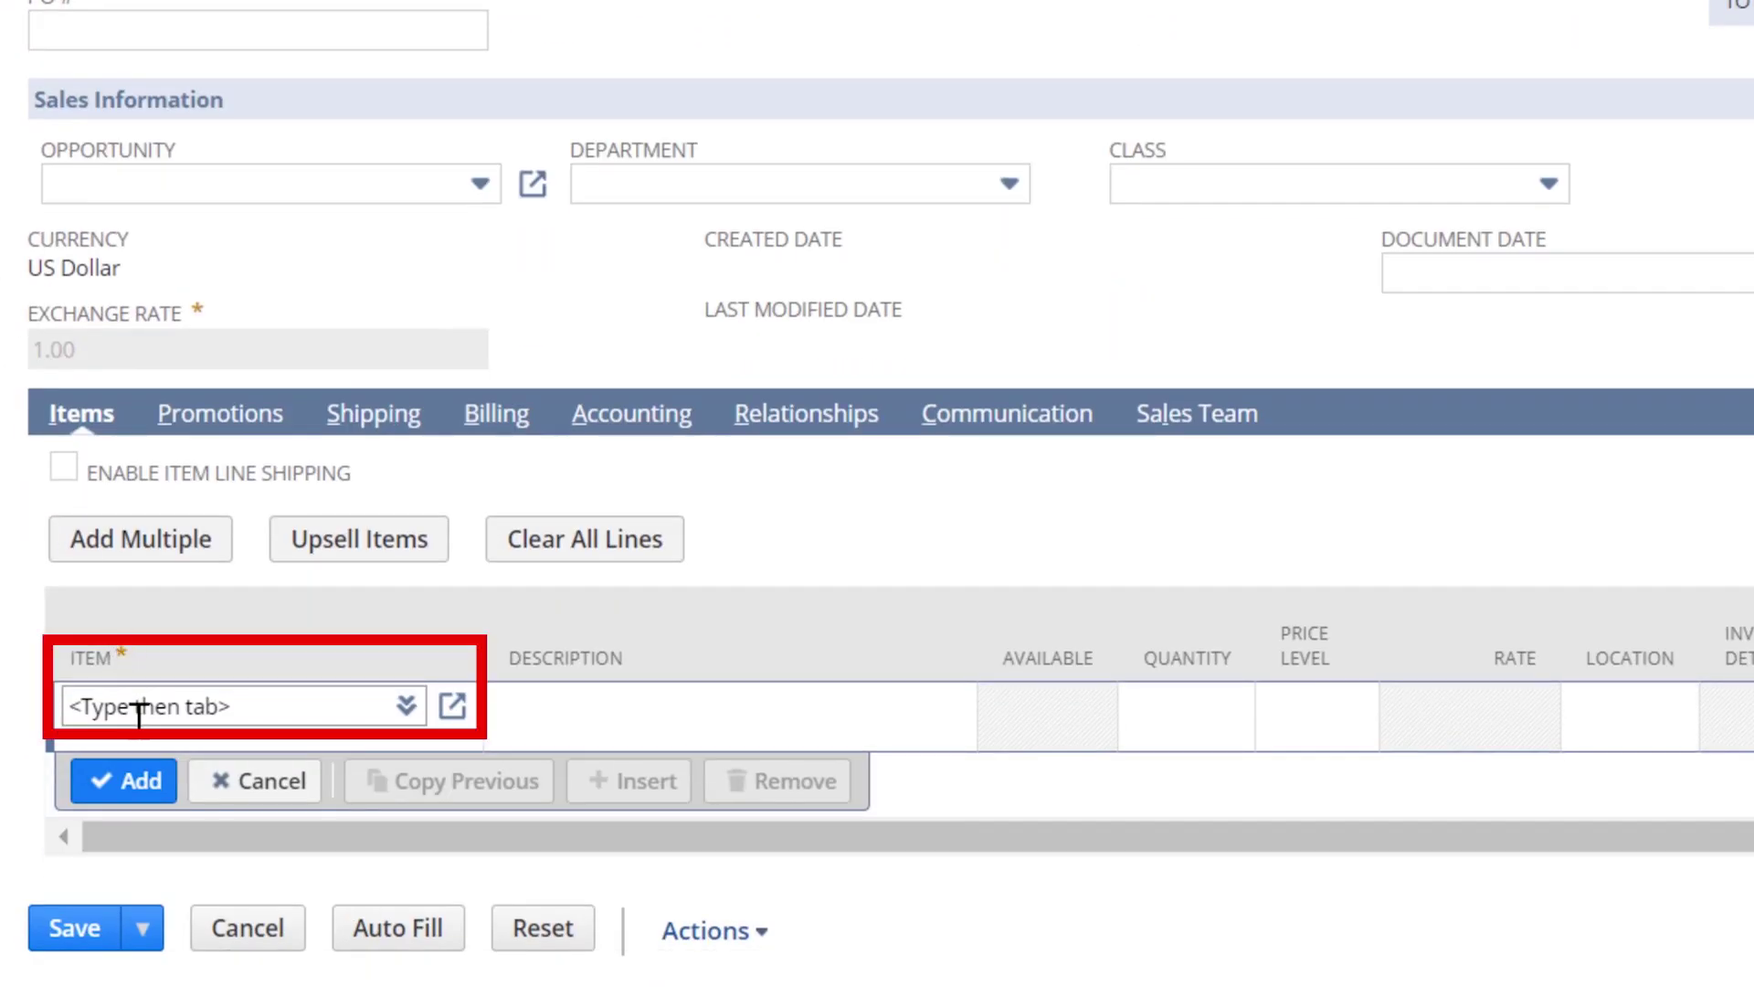
Fill the first item line with iPad Pro 9.7 inch - 32GB at location US-1.
left_click(139, 953)
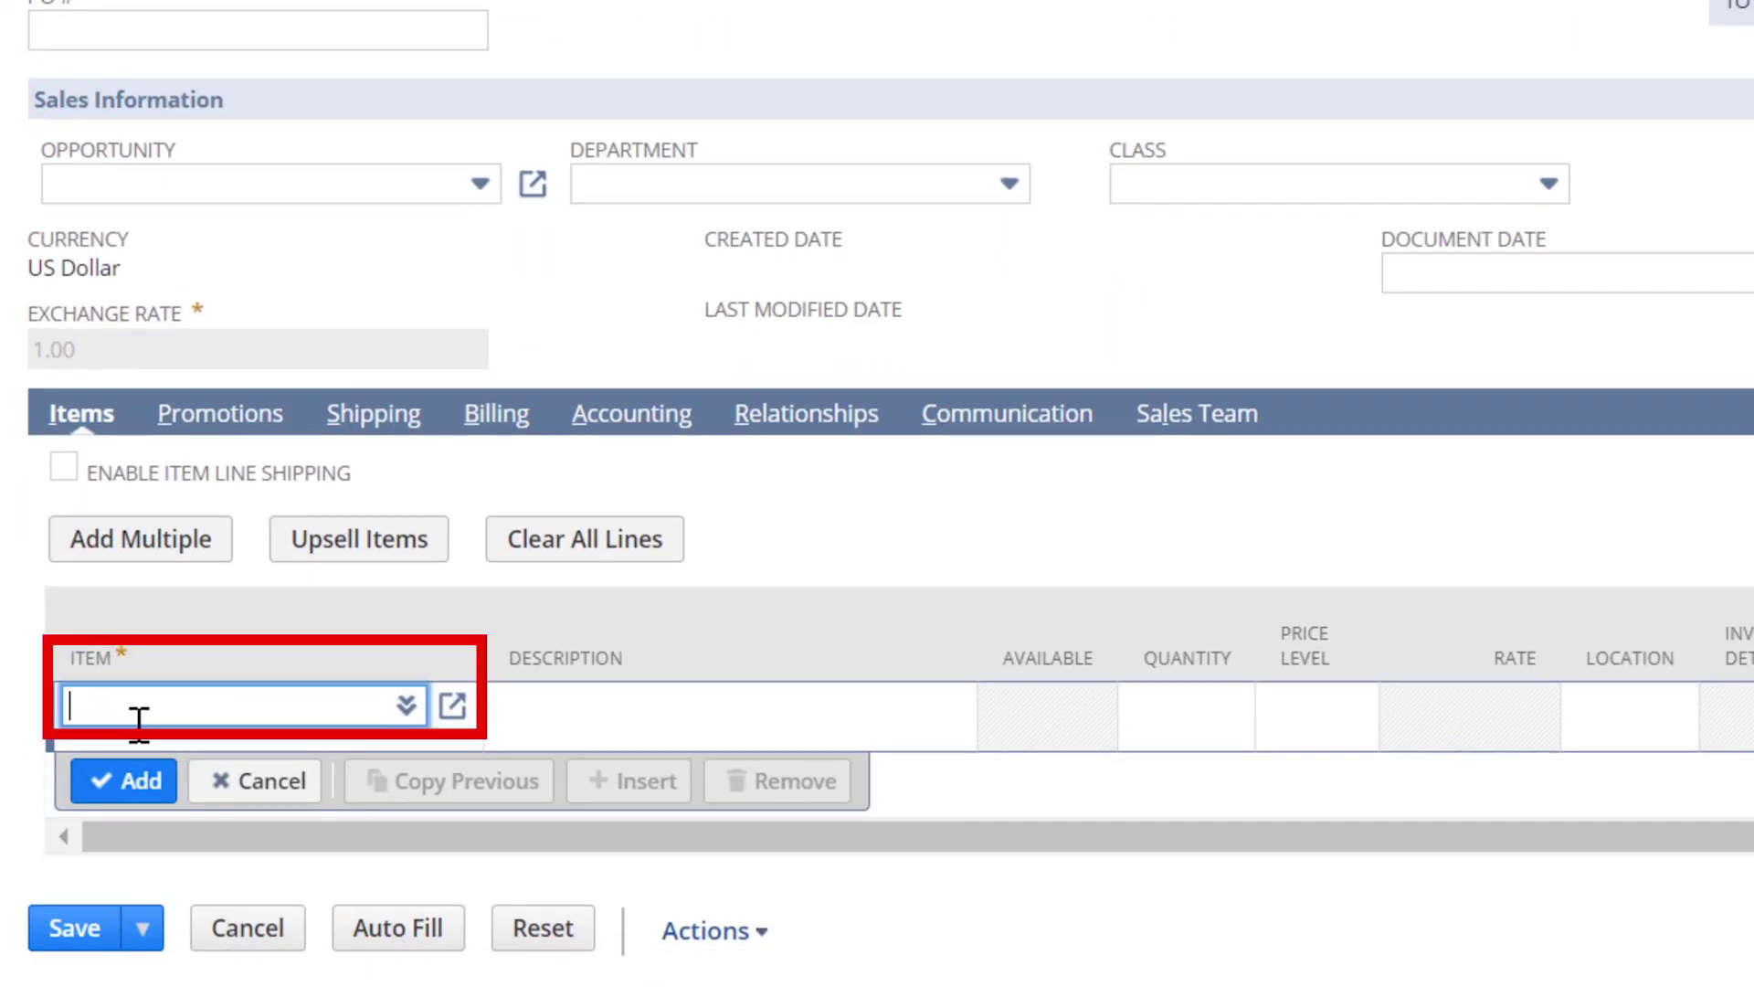
type("ipad")
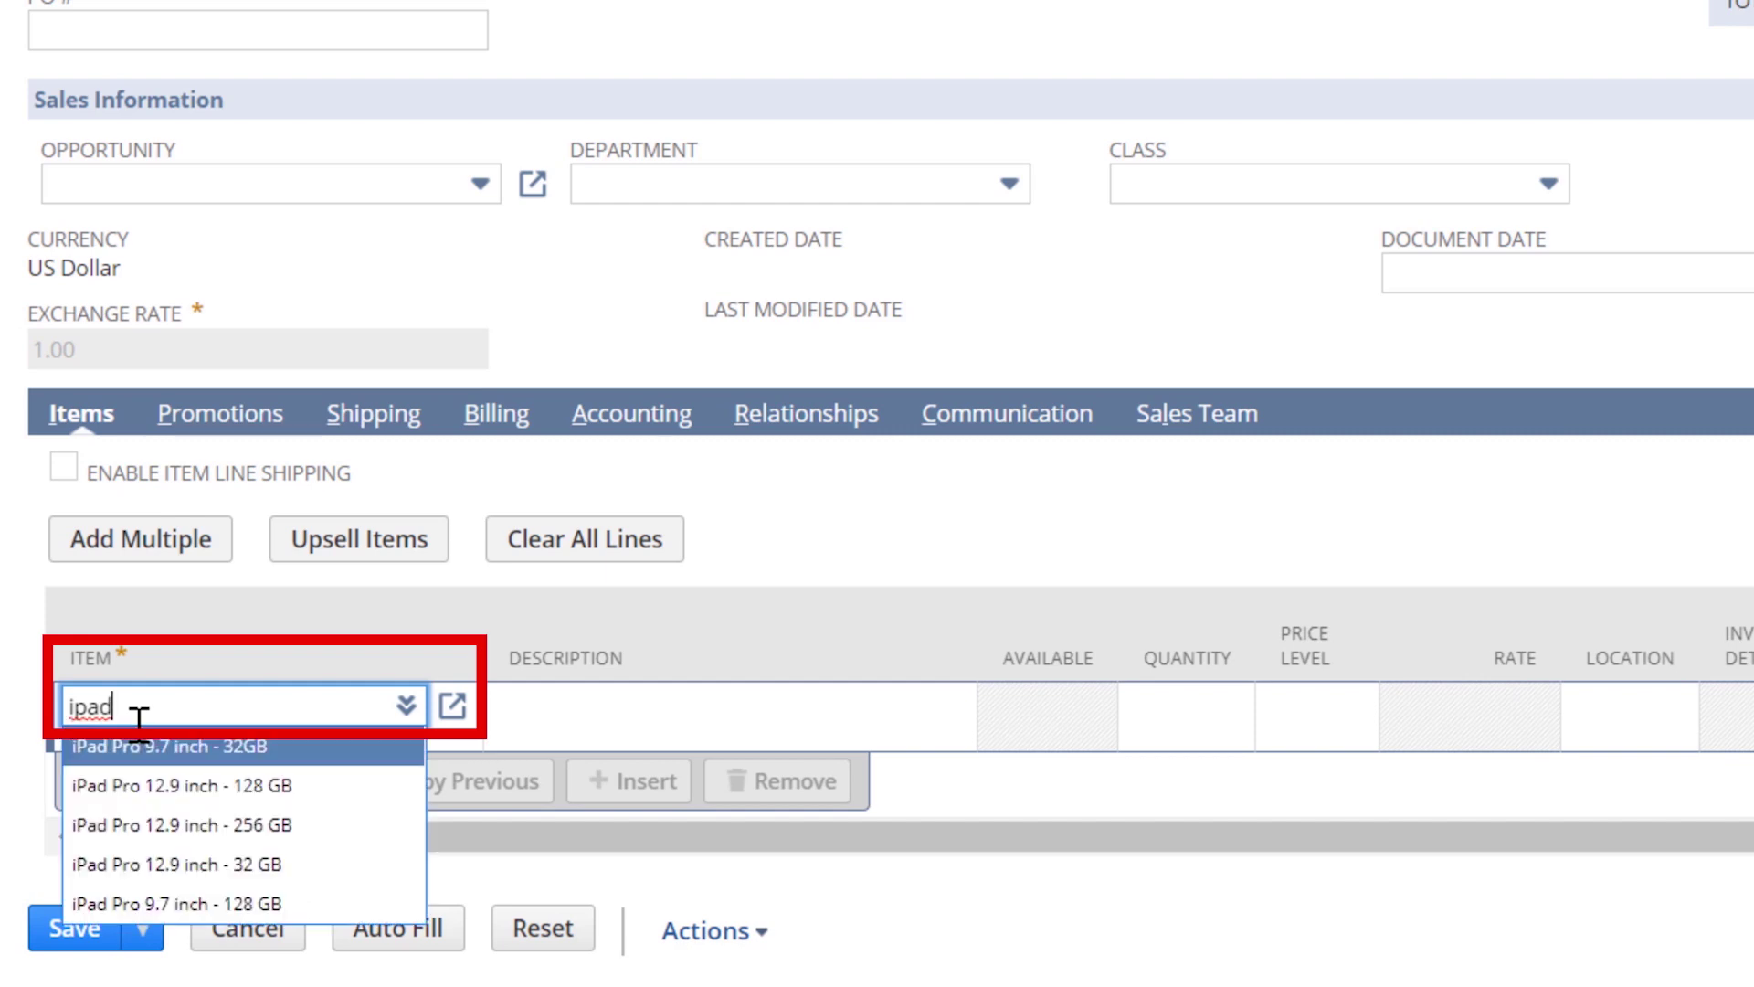
key("Tab")
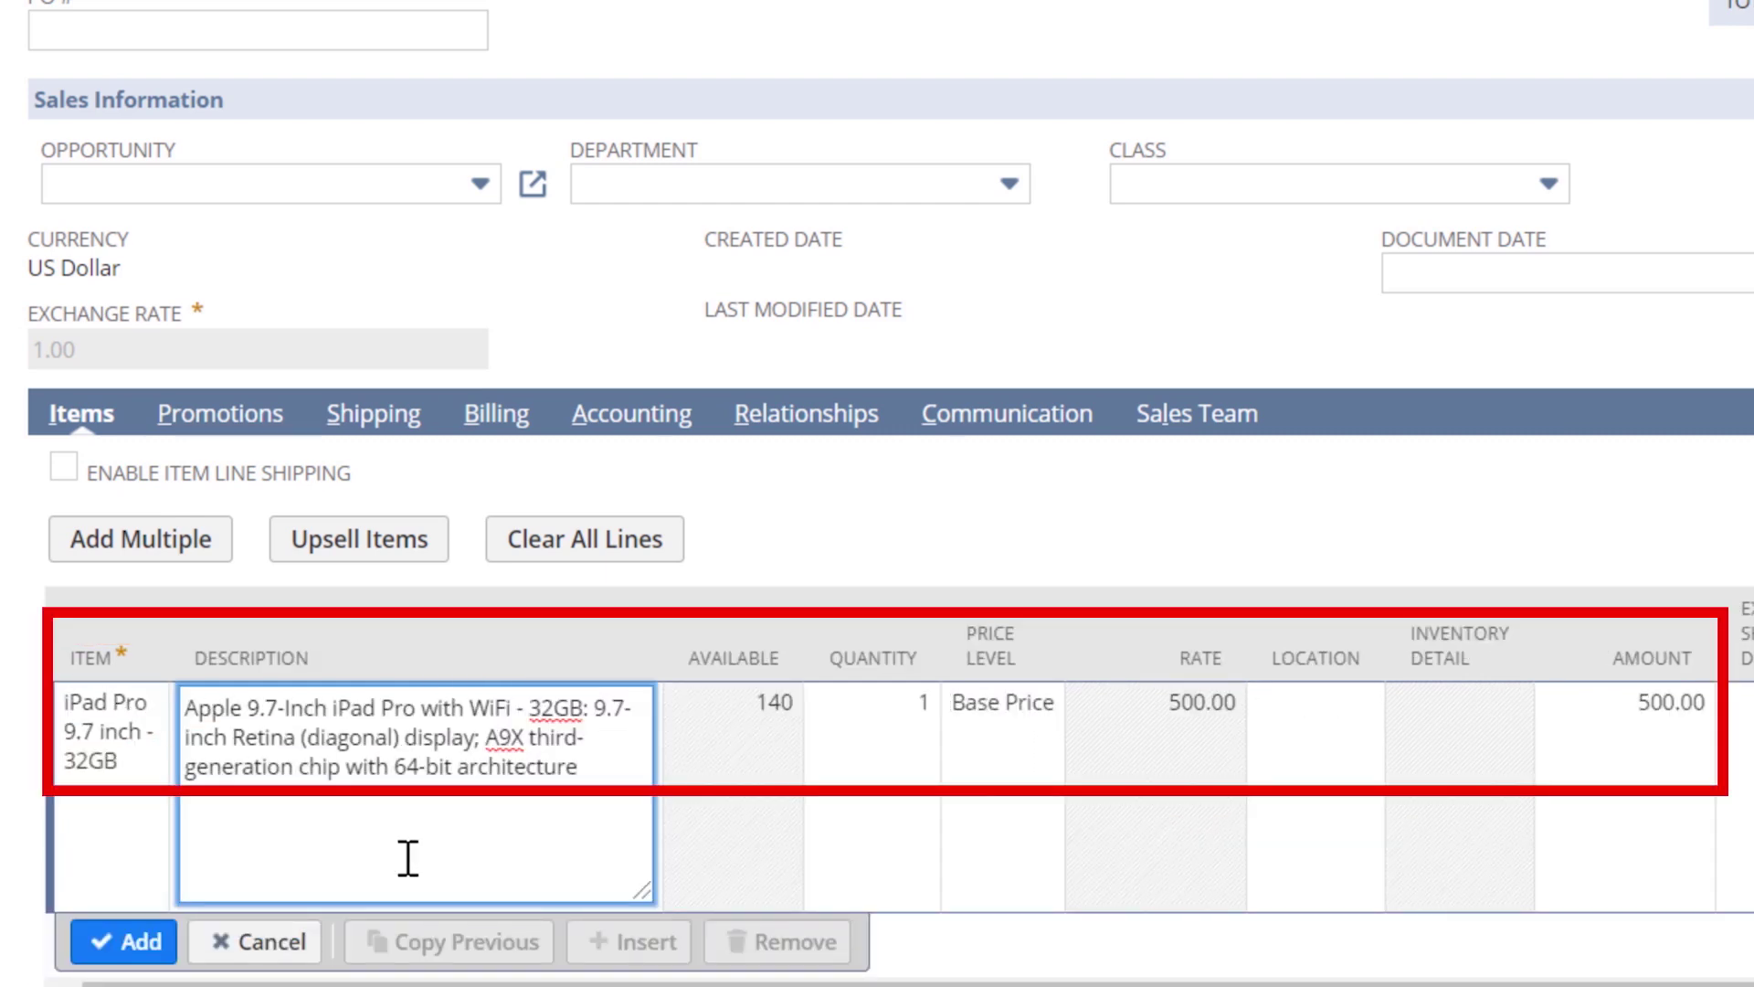
left_click(1294, 705)
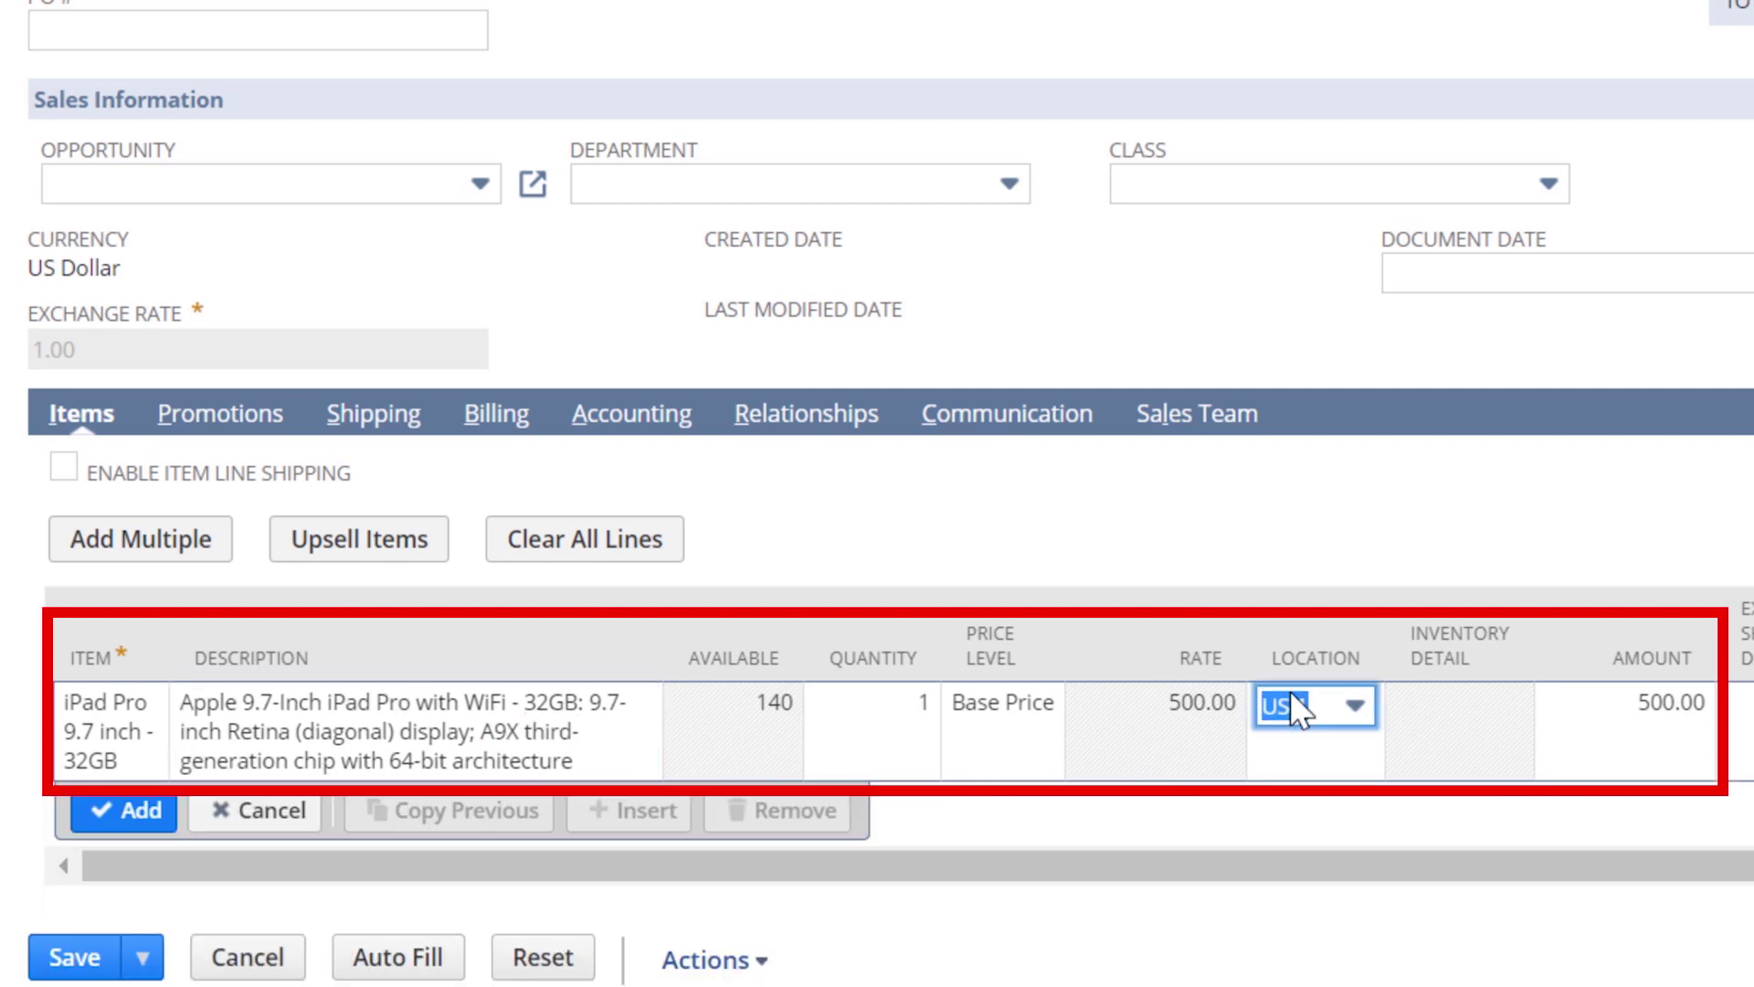
key("Tab")
left_click(1016, 711)
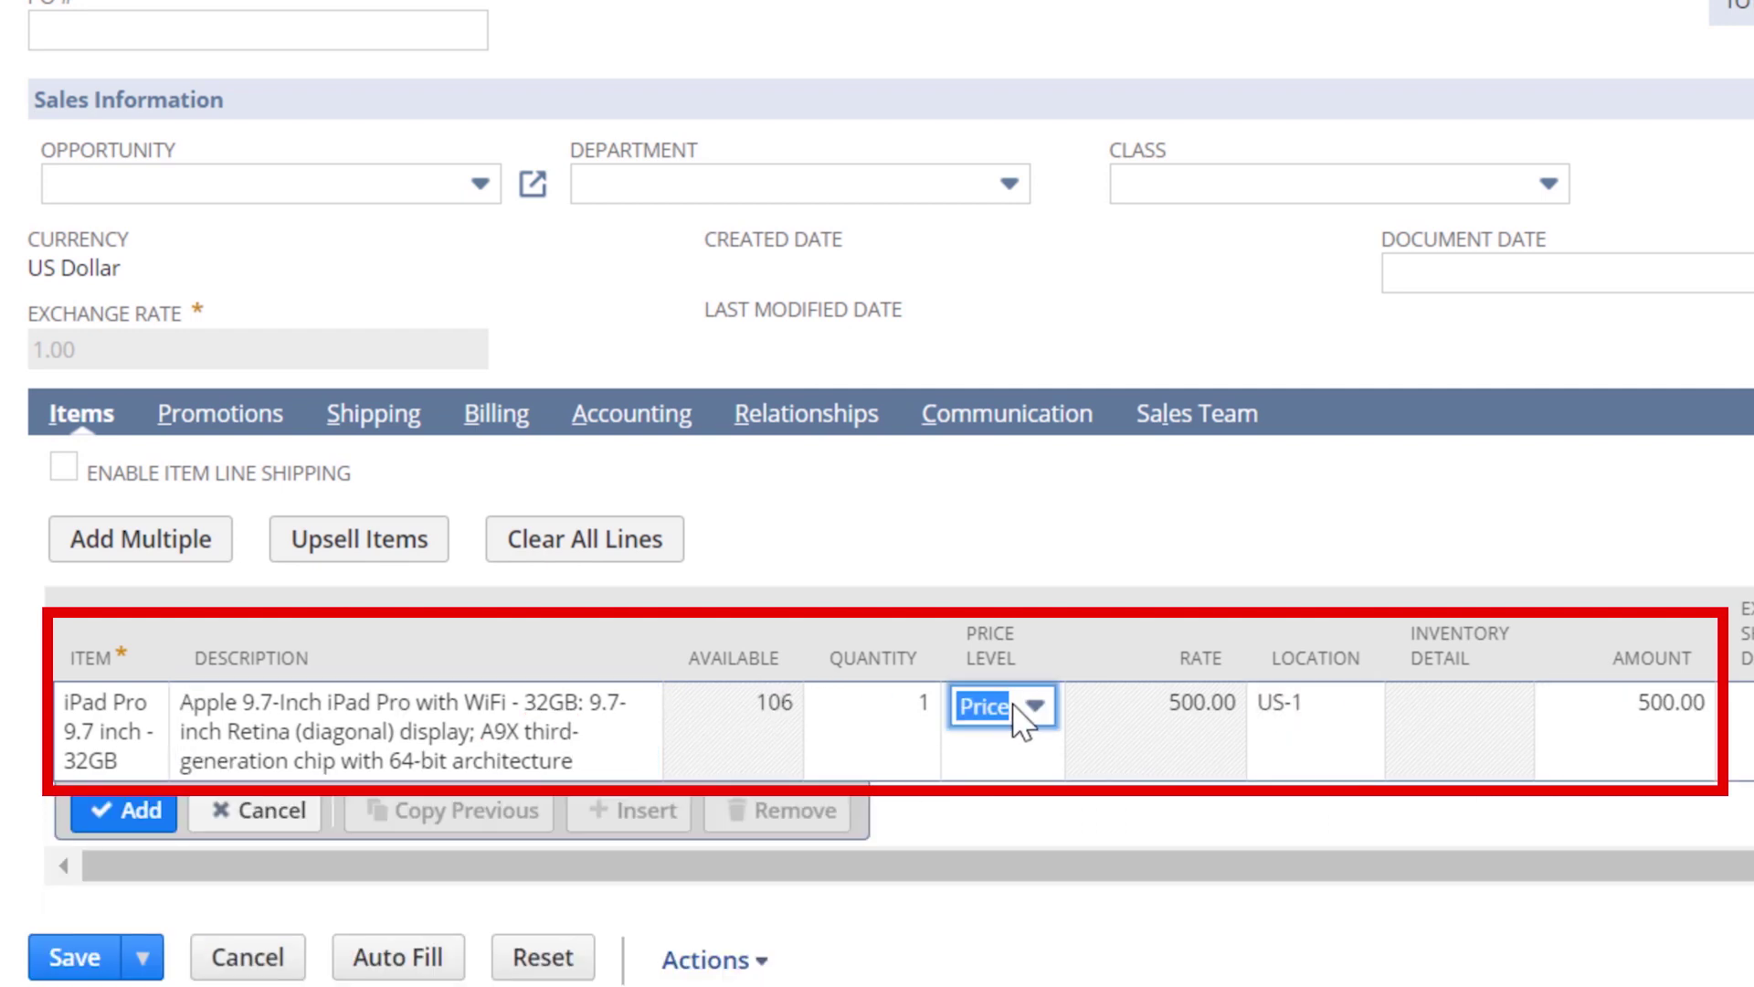
left_click(1015, 706)
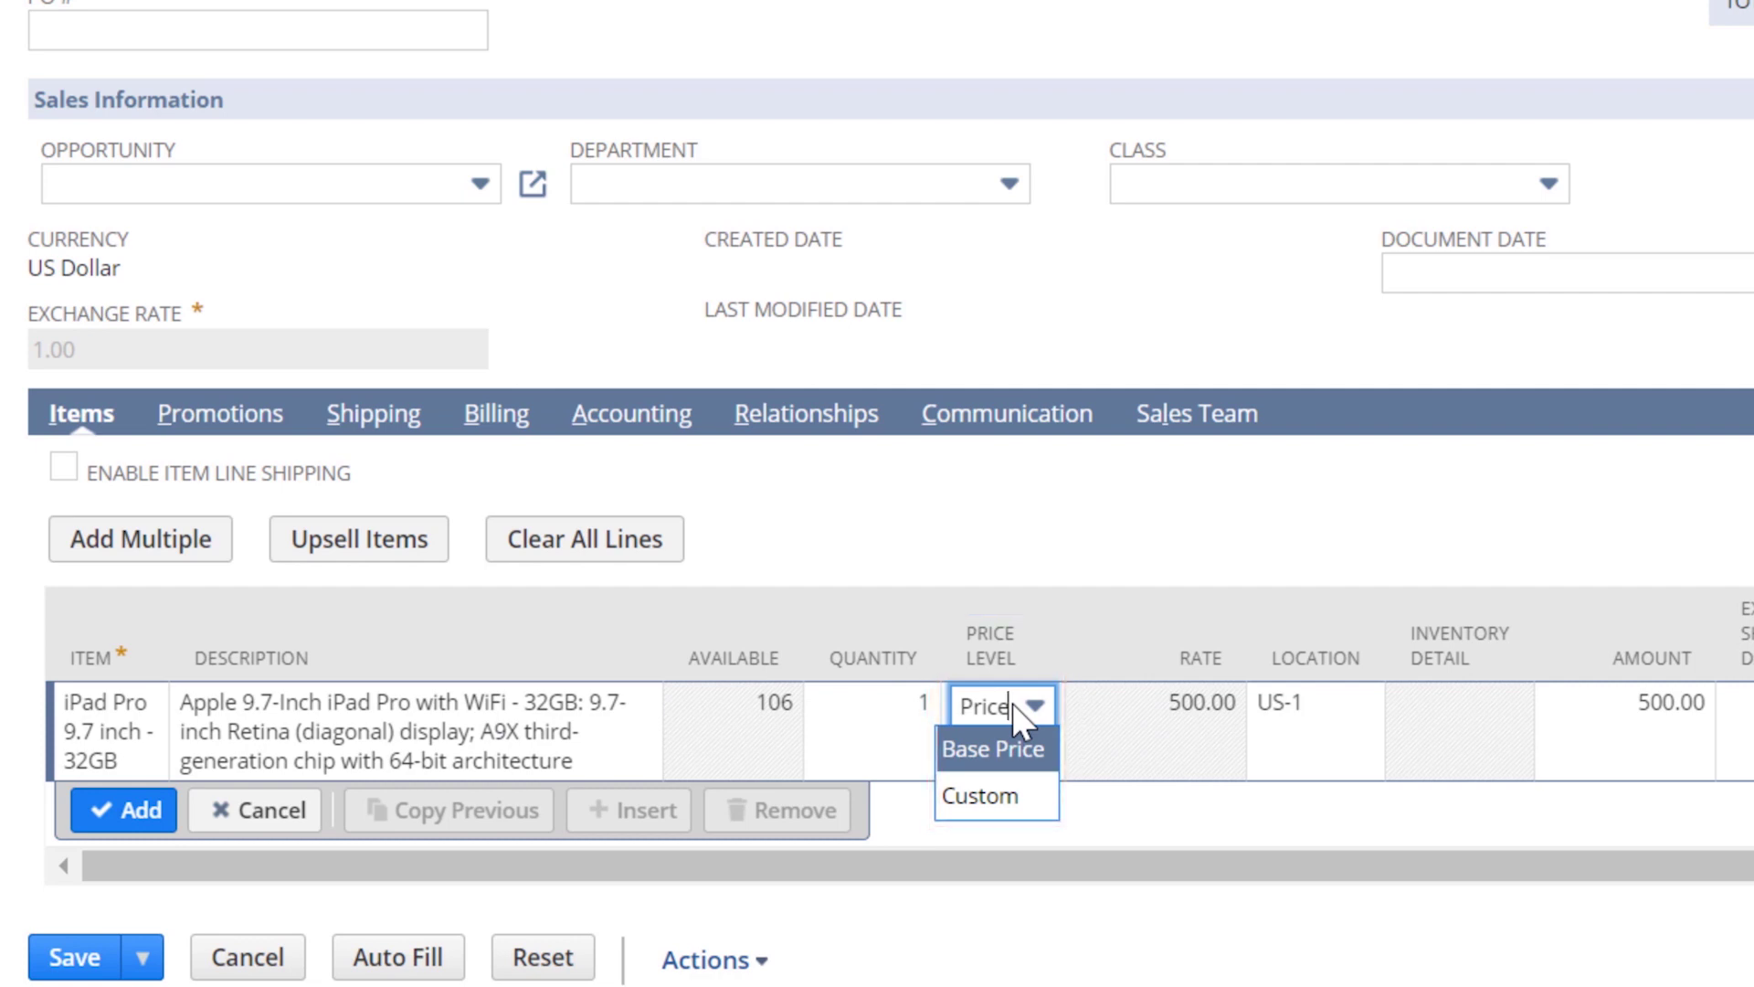
Add the iPad line at Base Price, blank the Payment Method, and save the order as SO248.
left_click(135, 813)
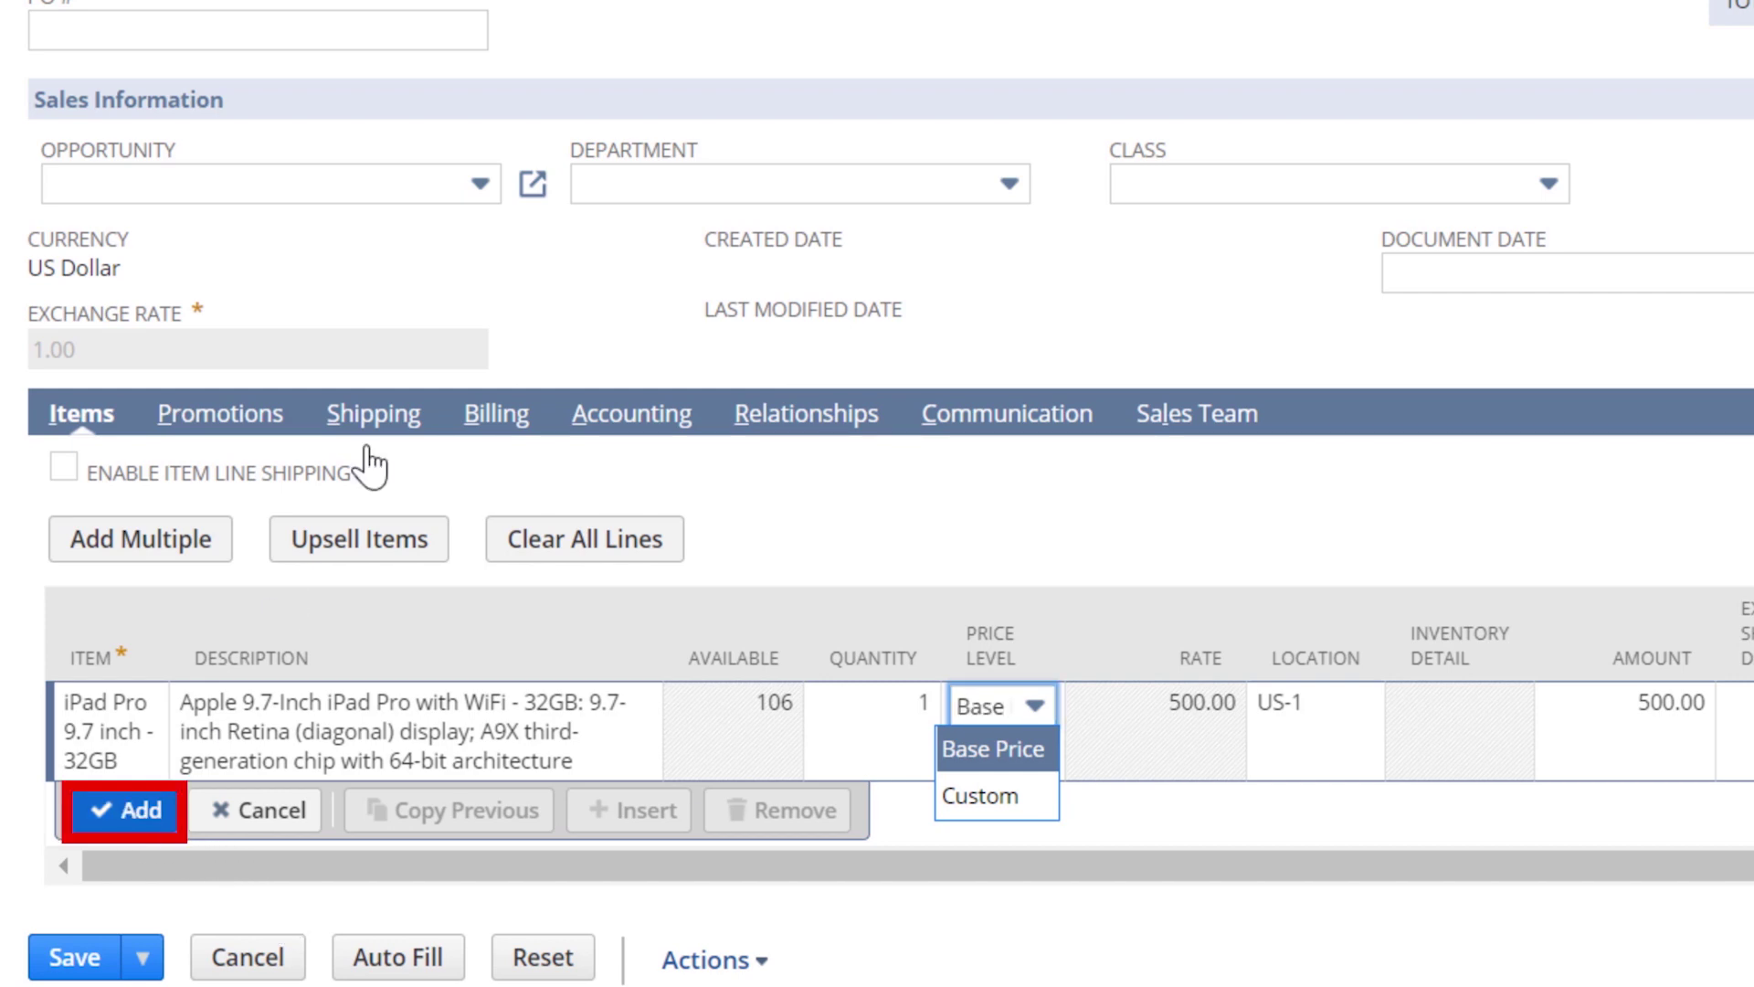
left_click(503, 419)
left_click(447, 559)
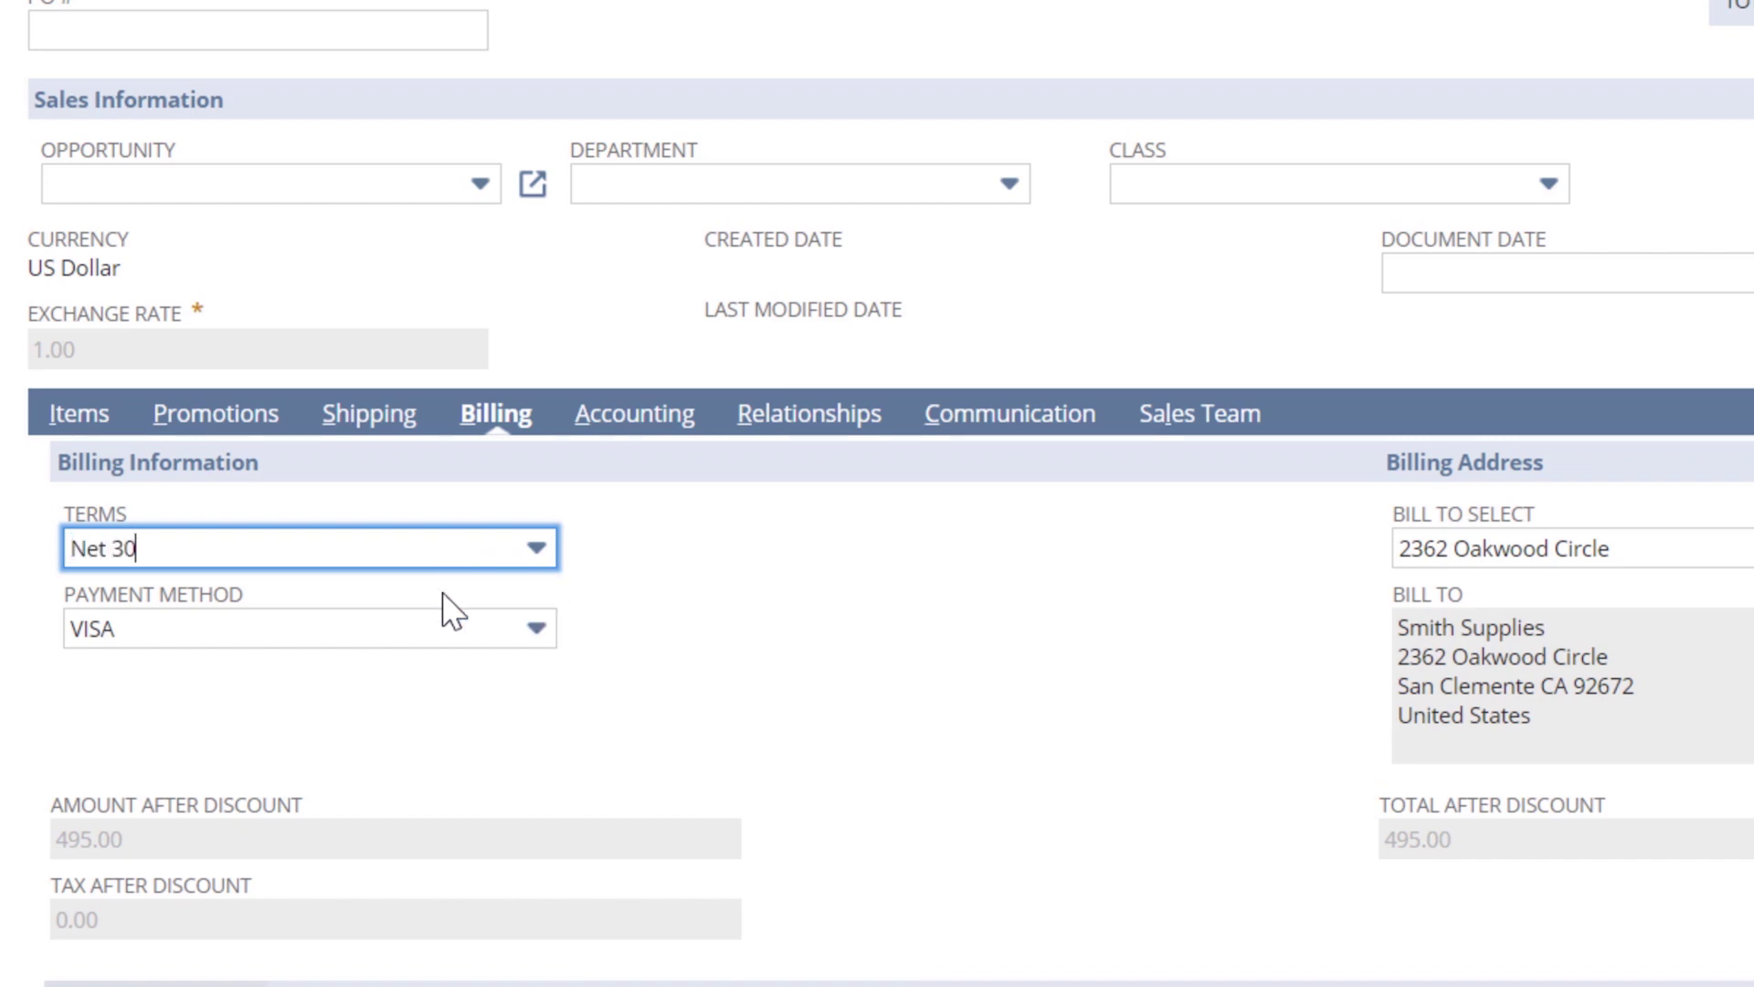
left_click(439, 628)
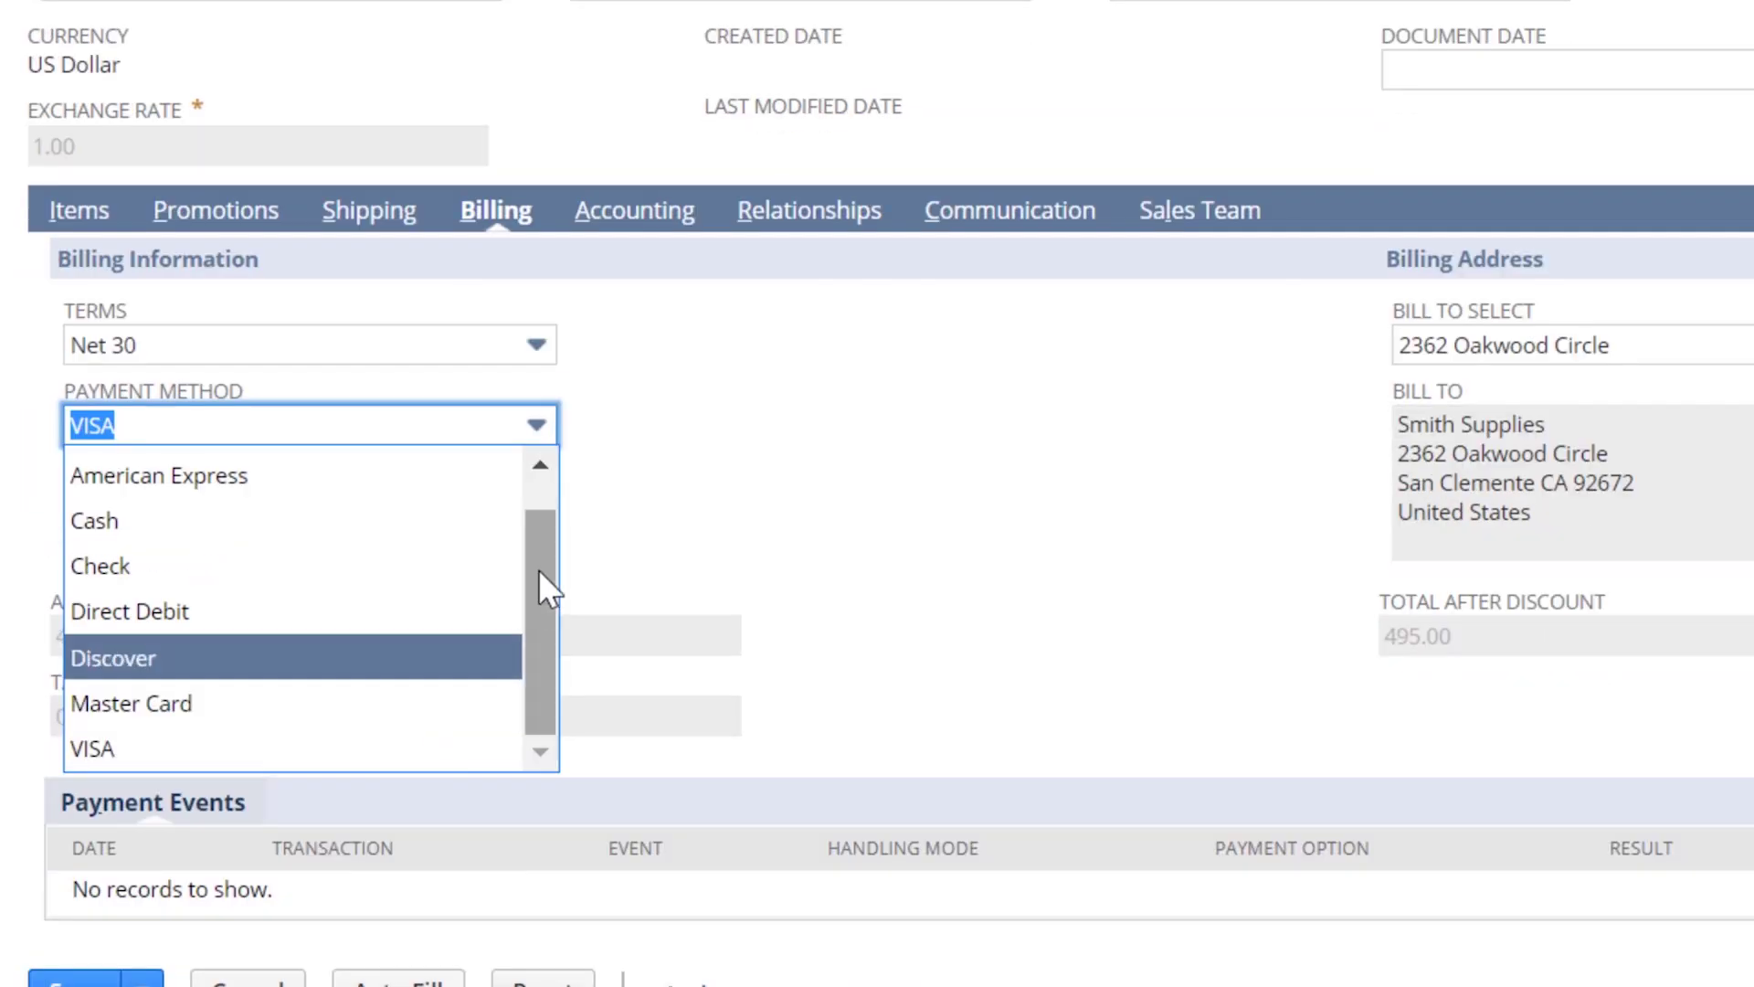
scroll(540, 548, "up", 1)
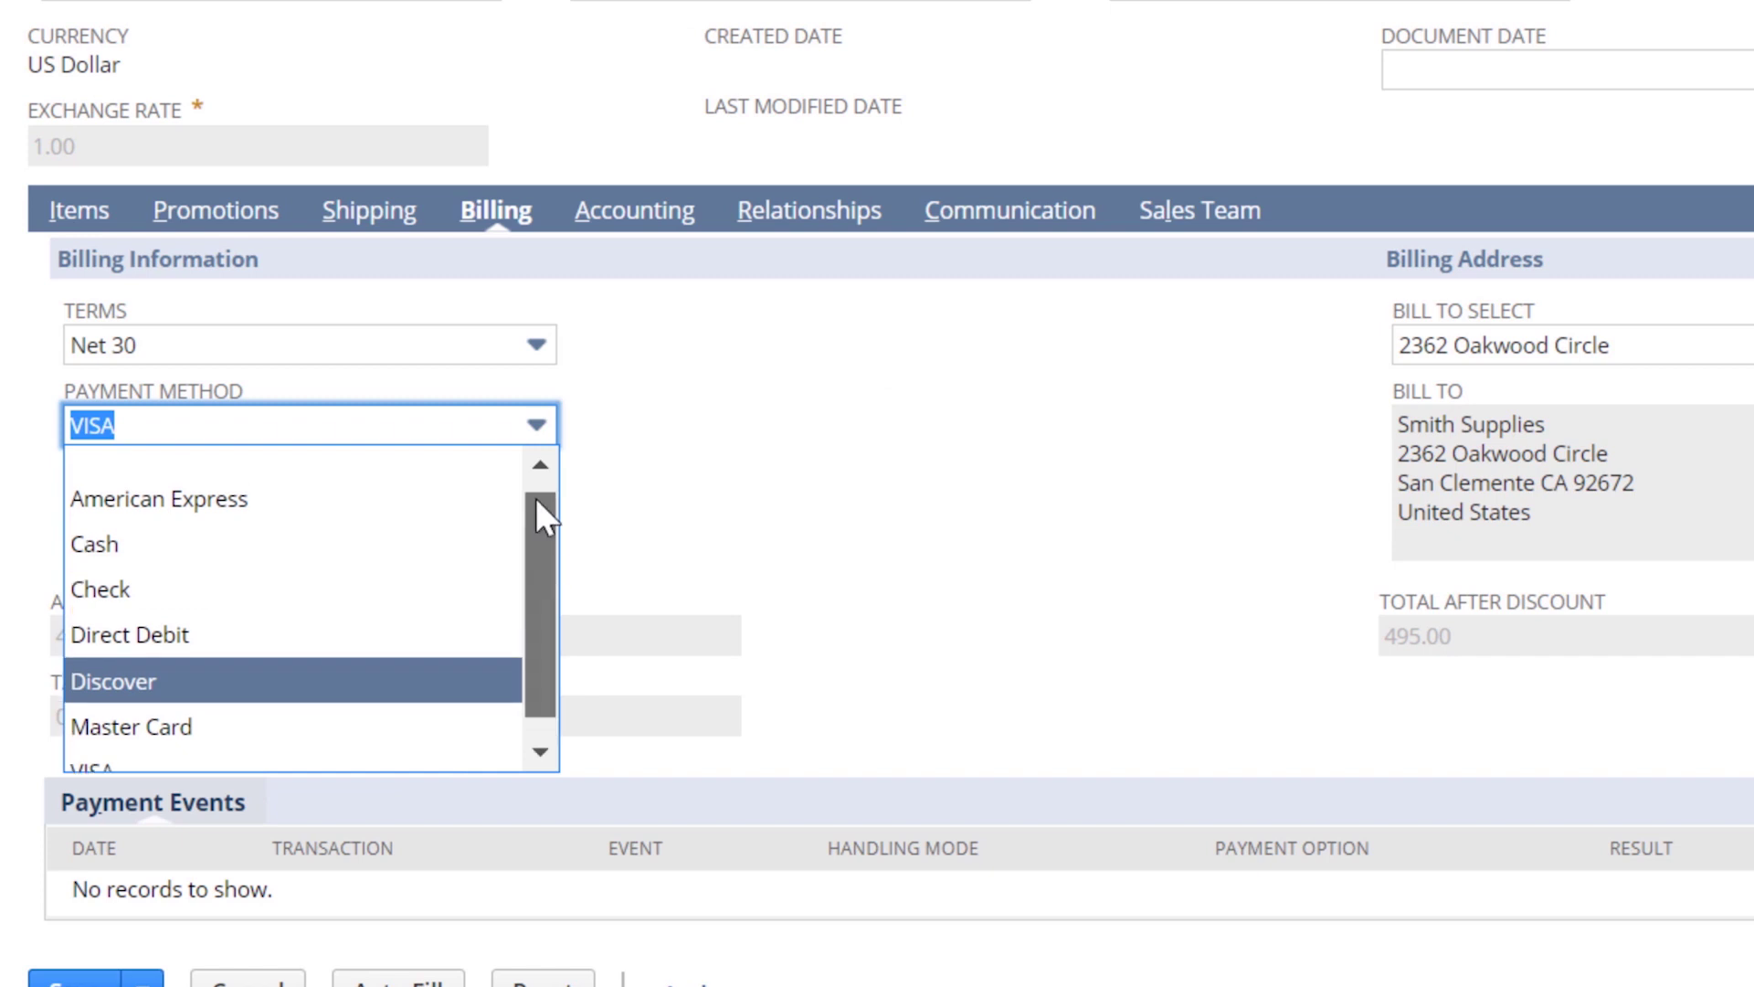
left_click(451, 477)
key("Tab")
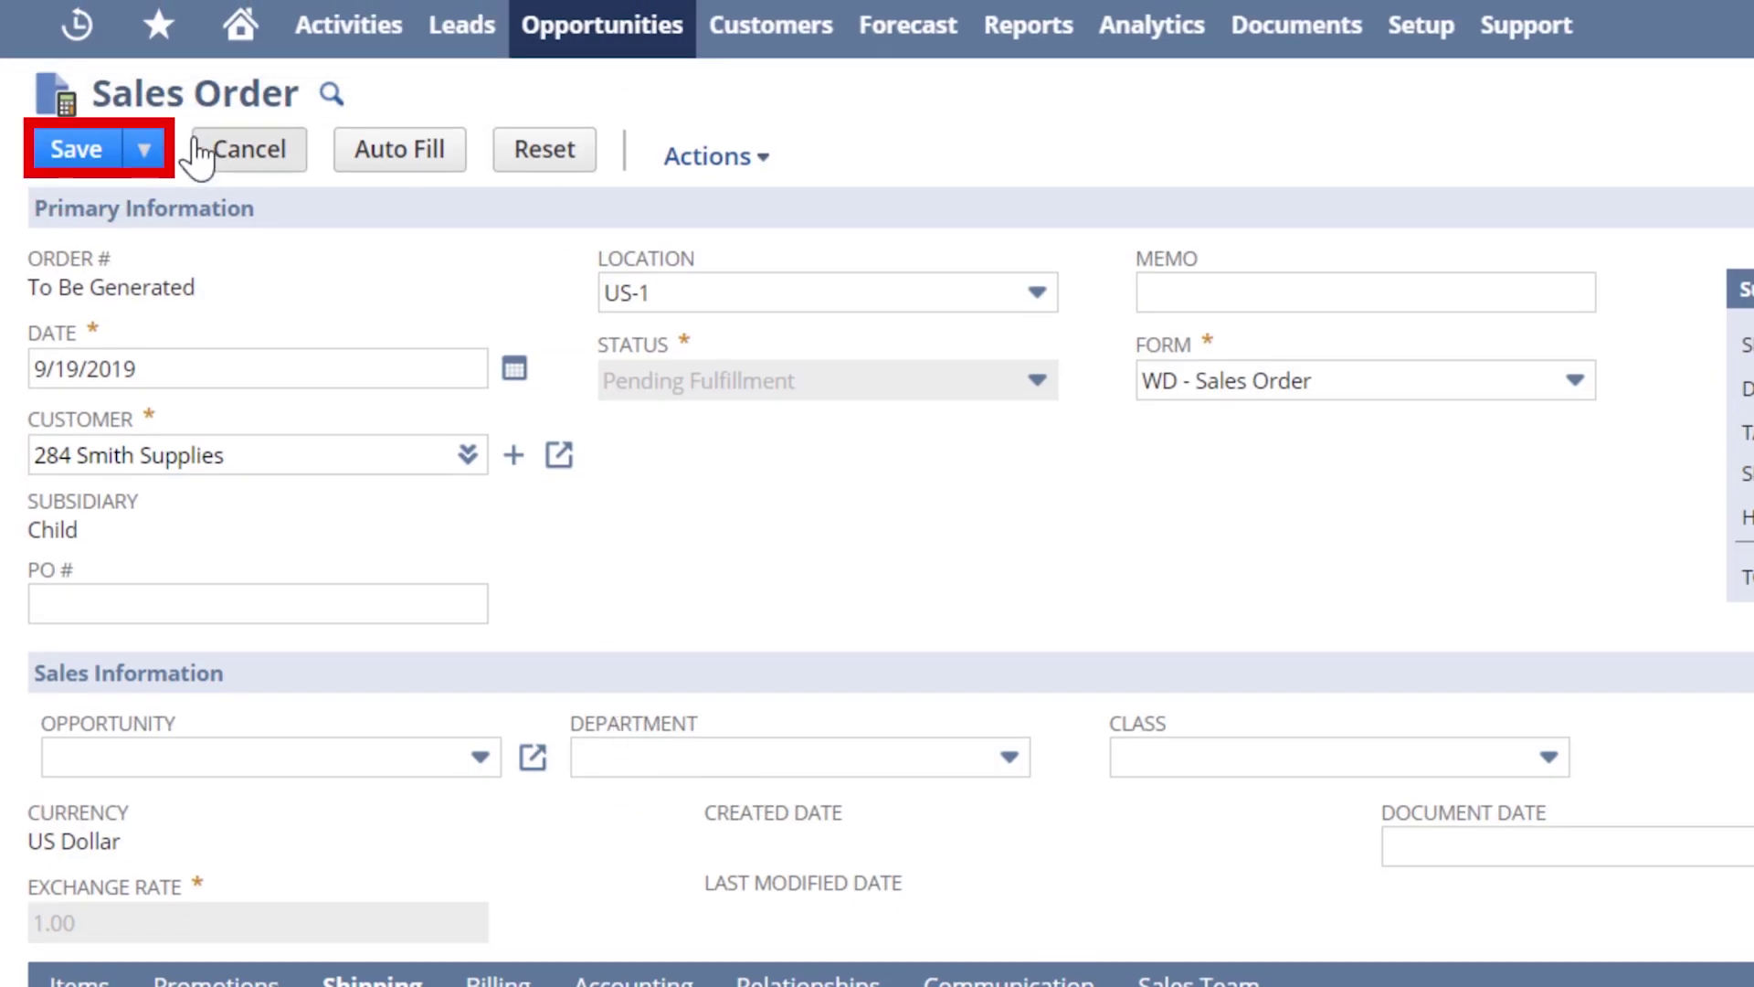
left_click(99, 154)
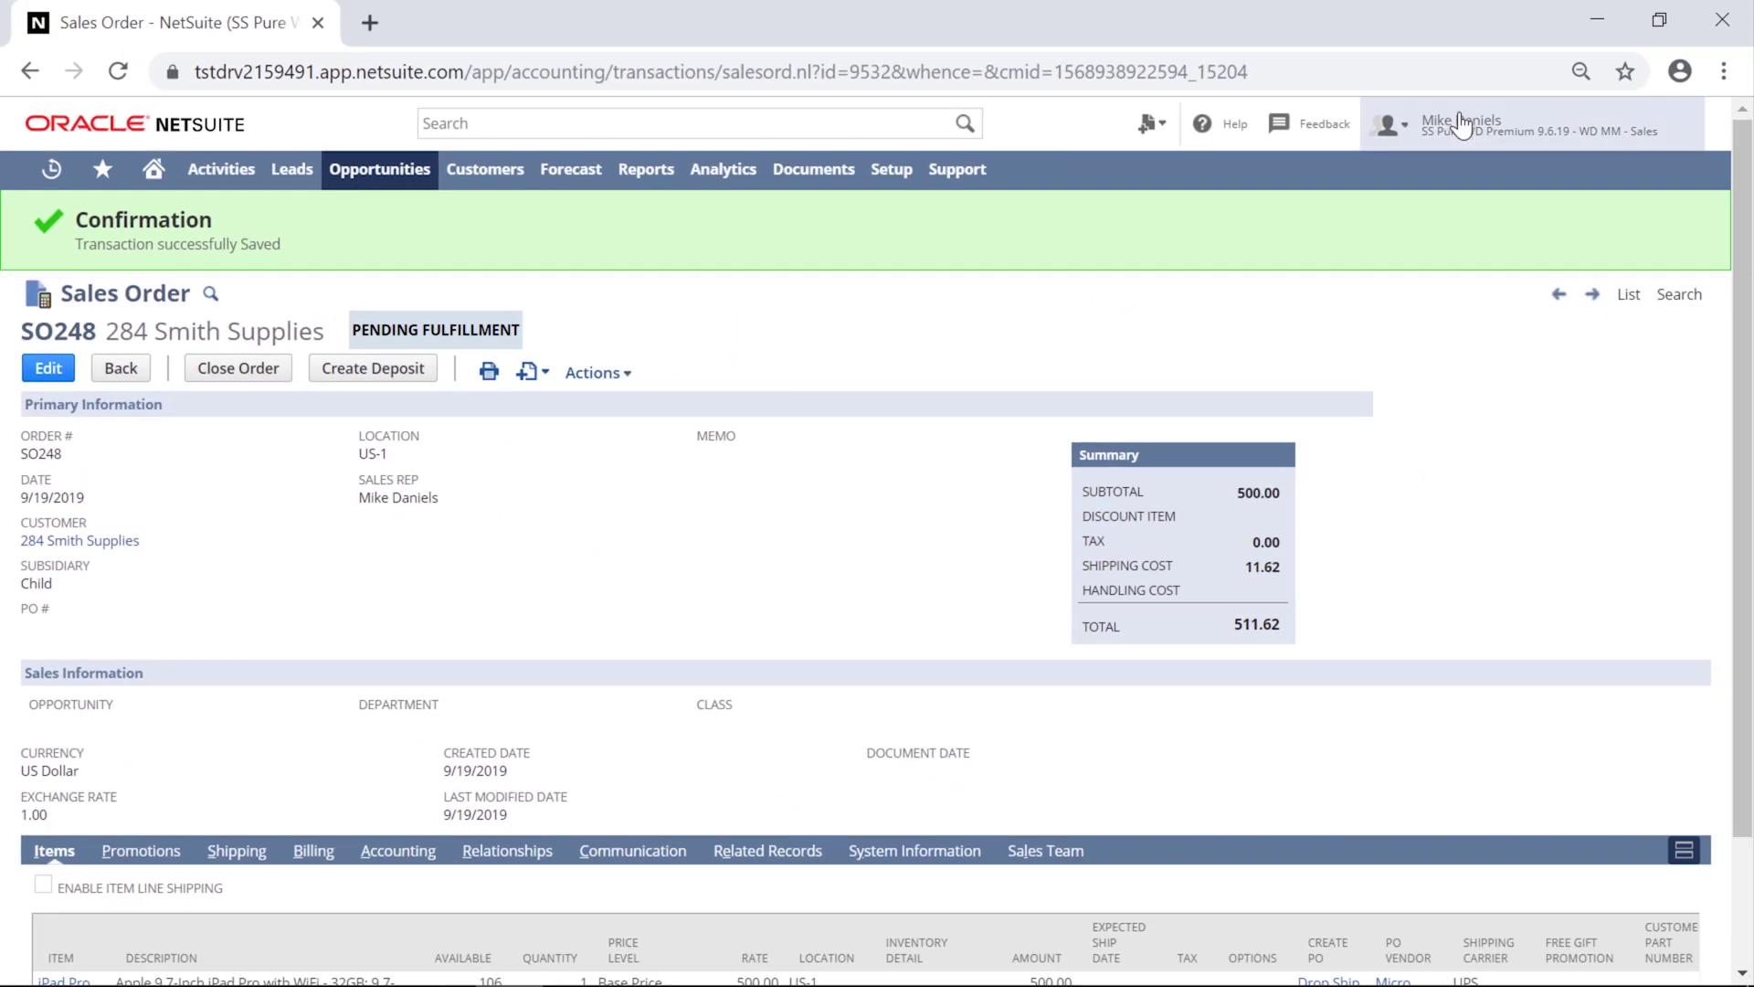
As Warehouse Operations, find SO248 by searching 248 and start its item fulfillment.
mouse_move(1461, 124)
left_click(1494, 334)
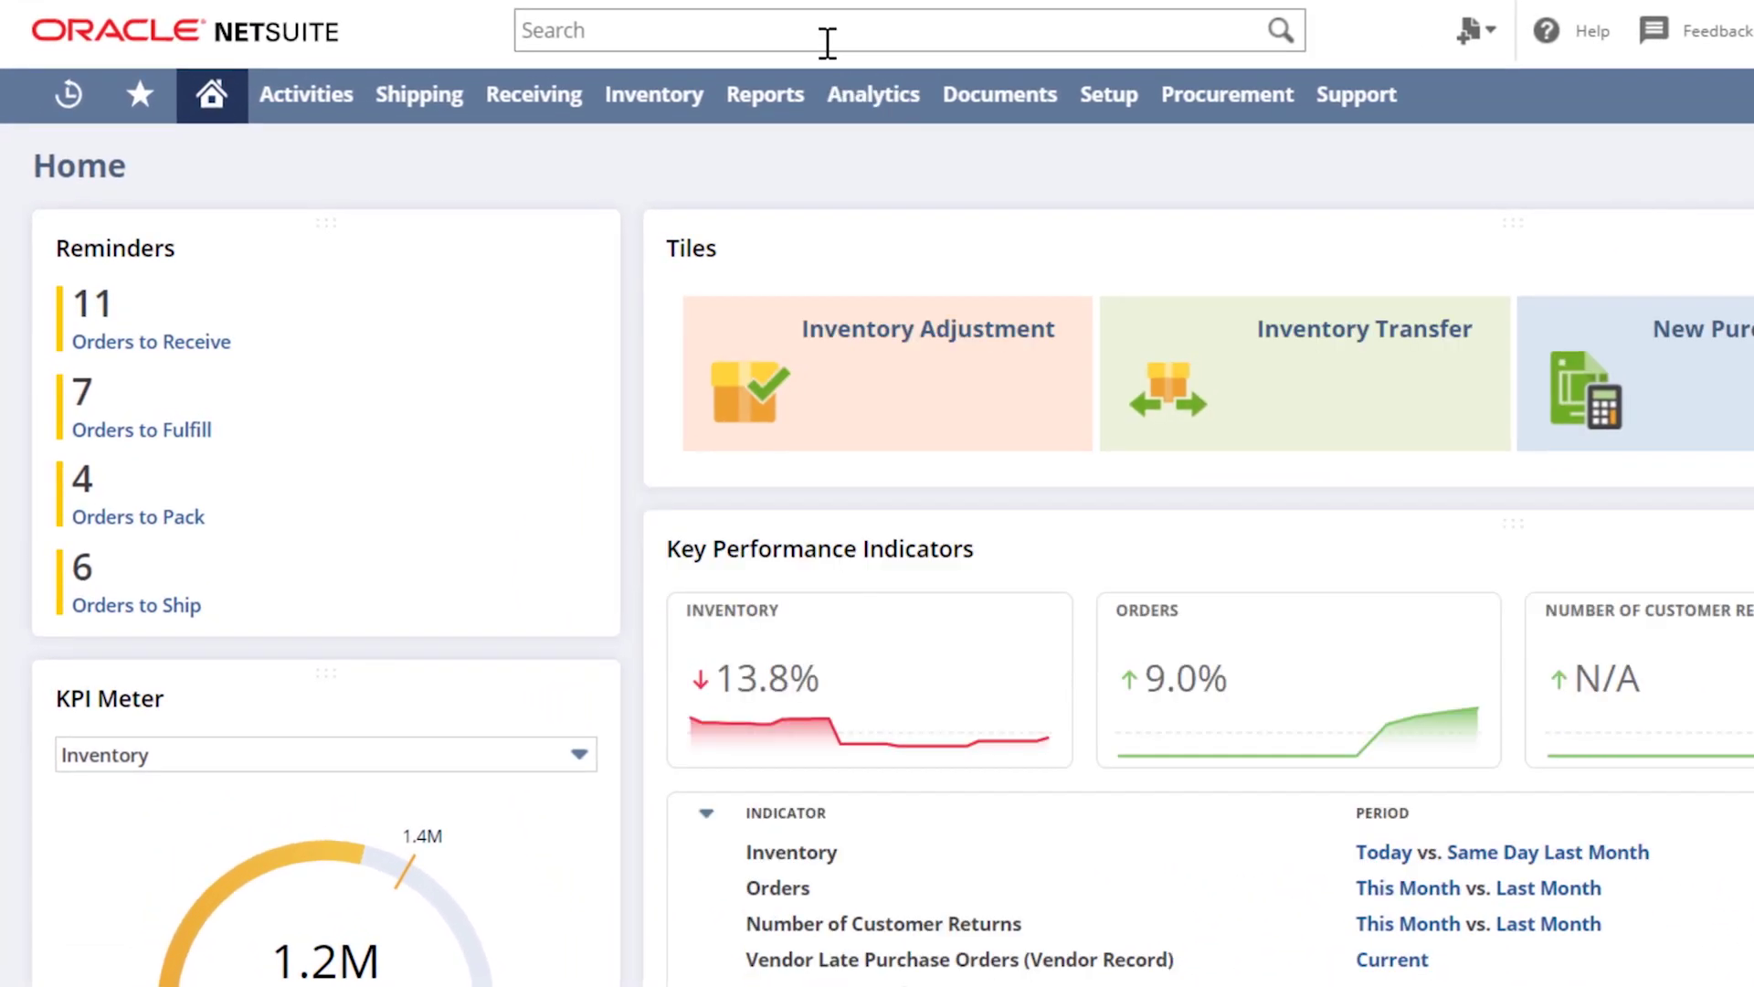
left_click(688, 89)
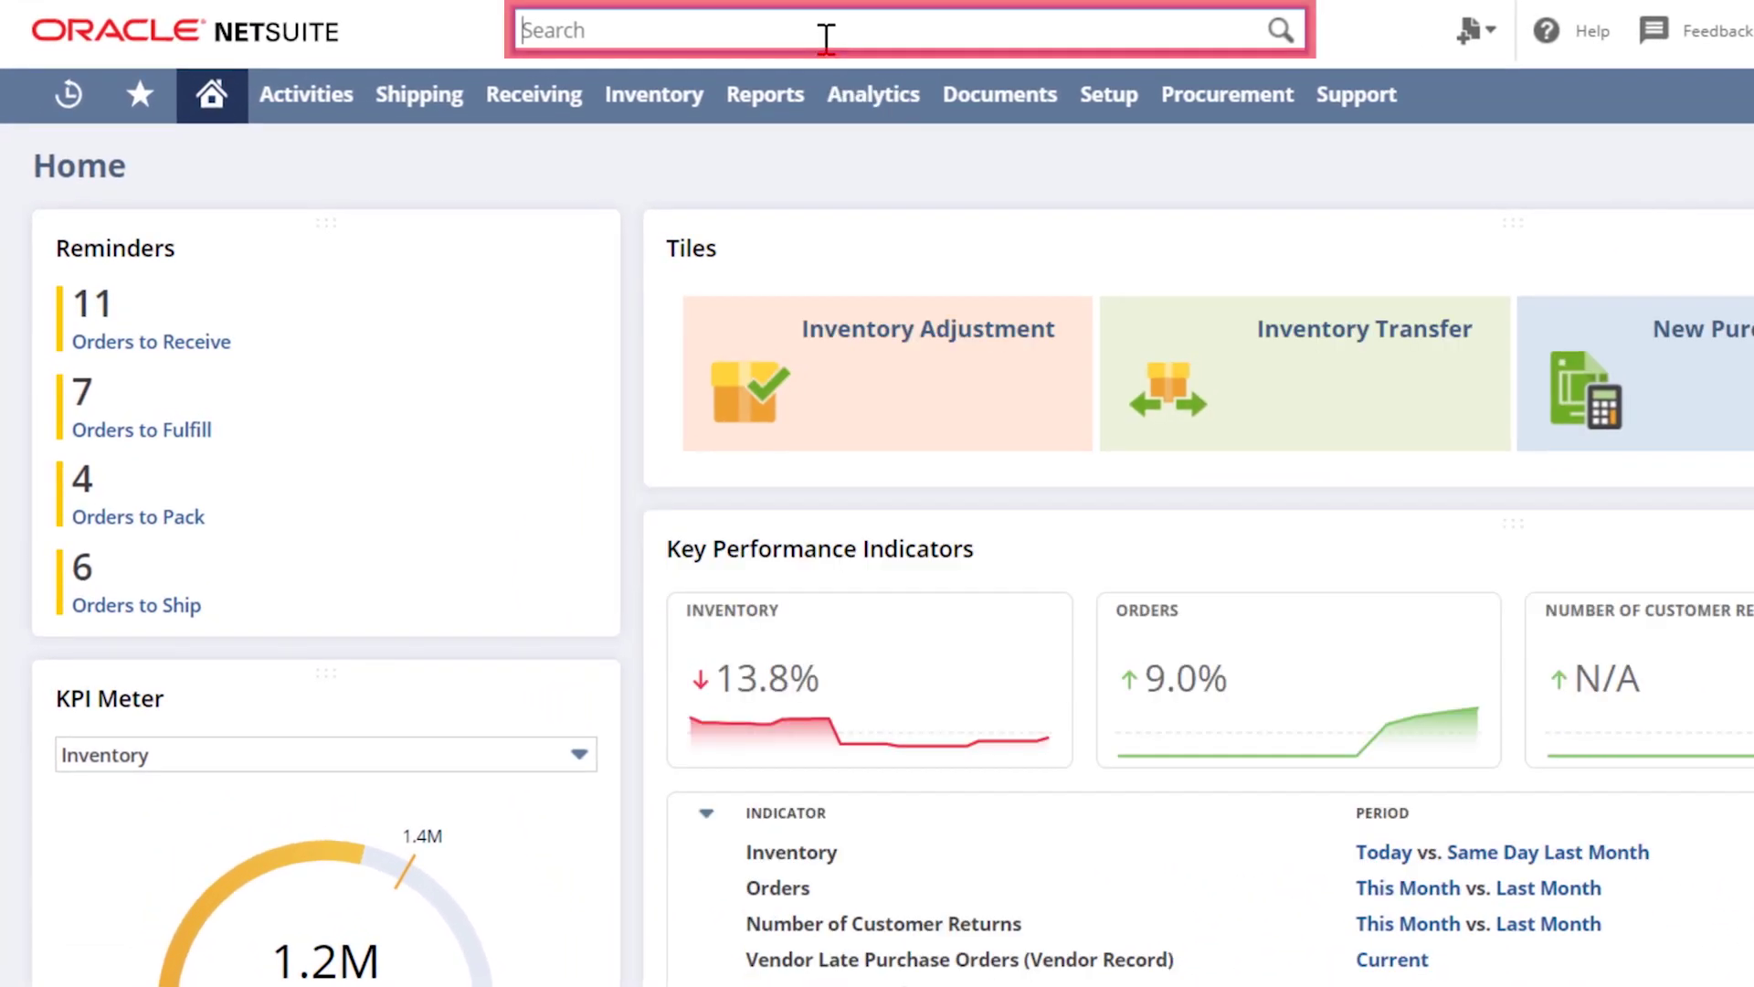
type("248")
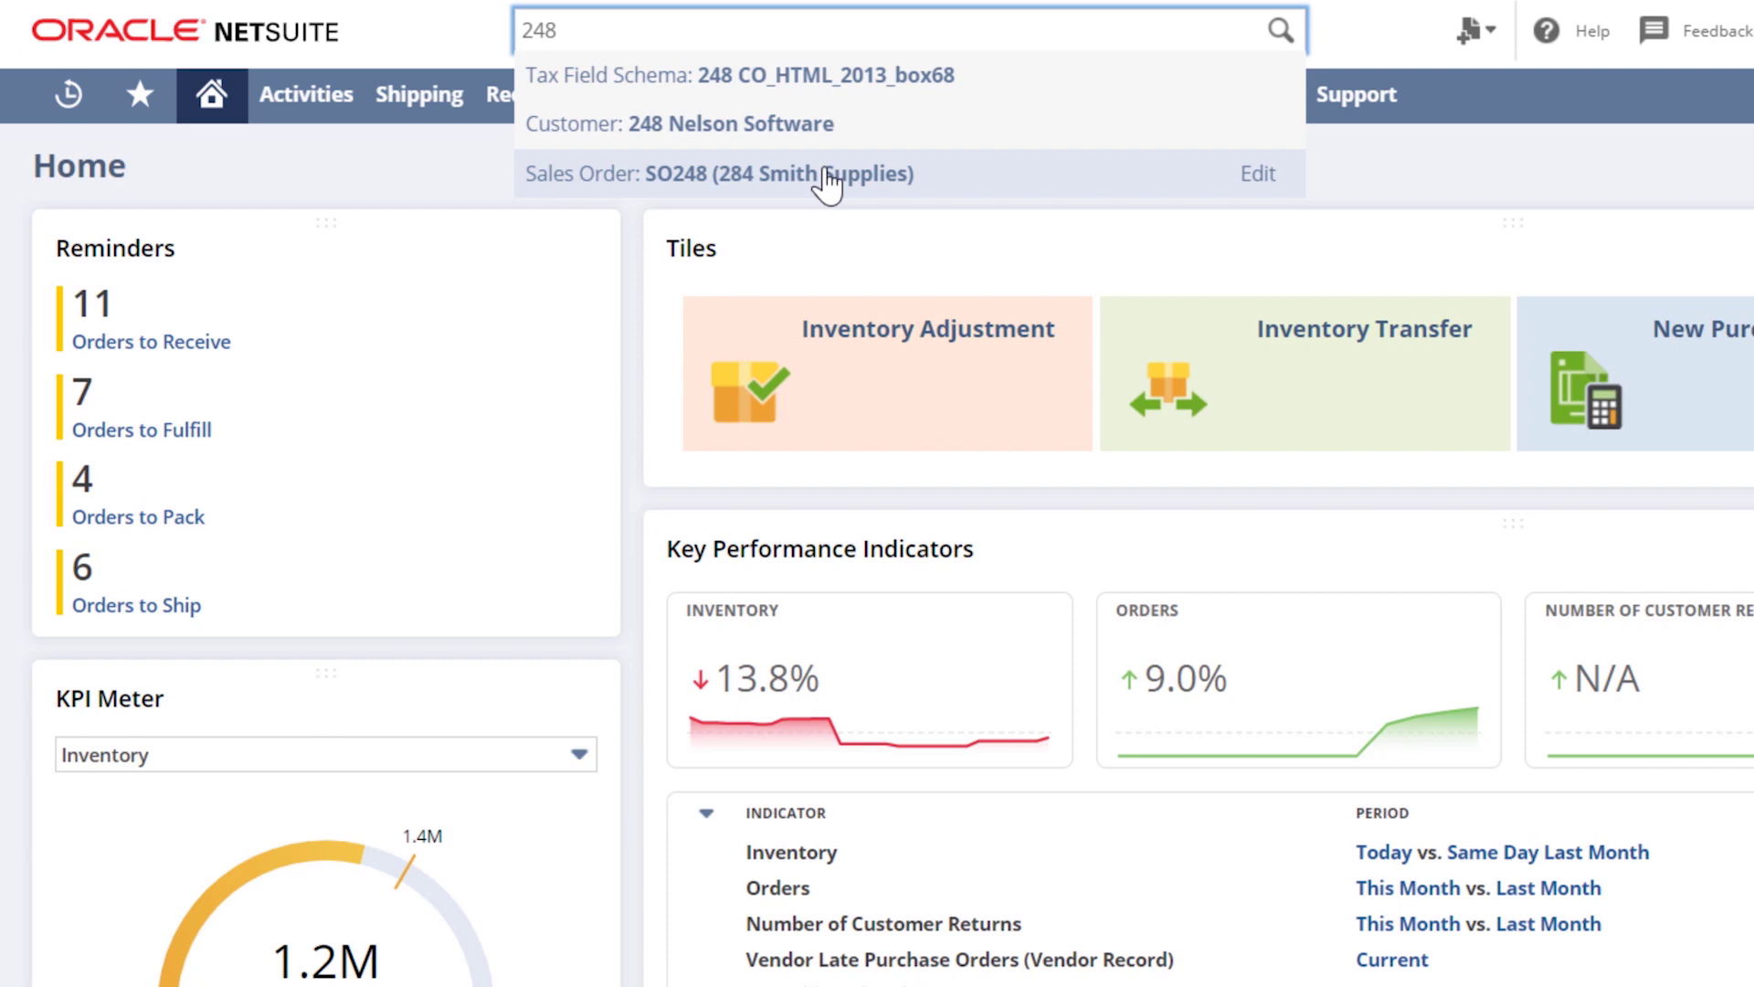
left_click(827, 178)
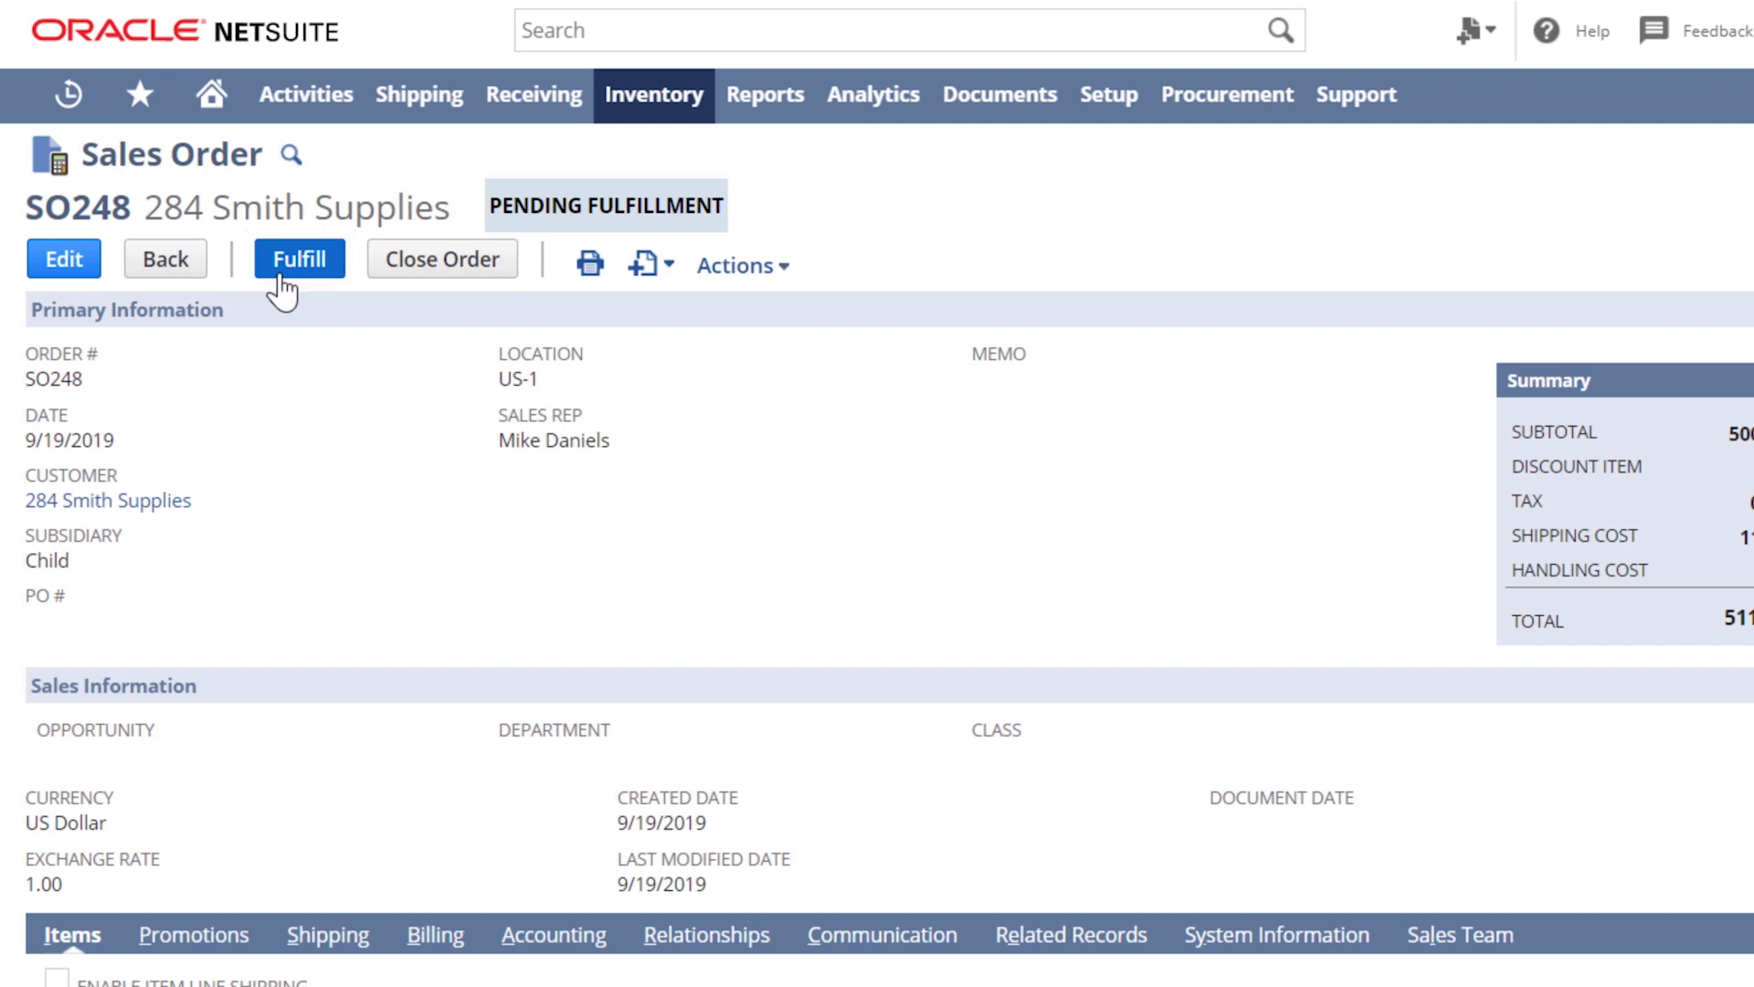
left_click(280, 272)
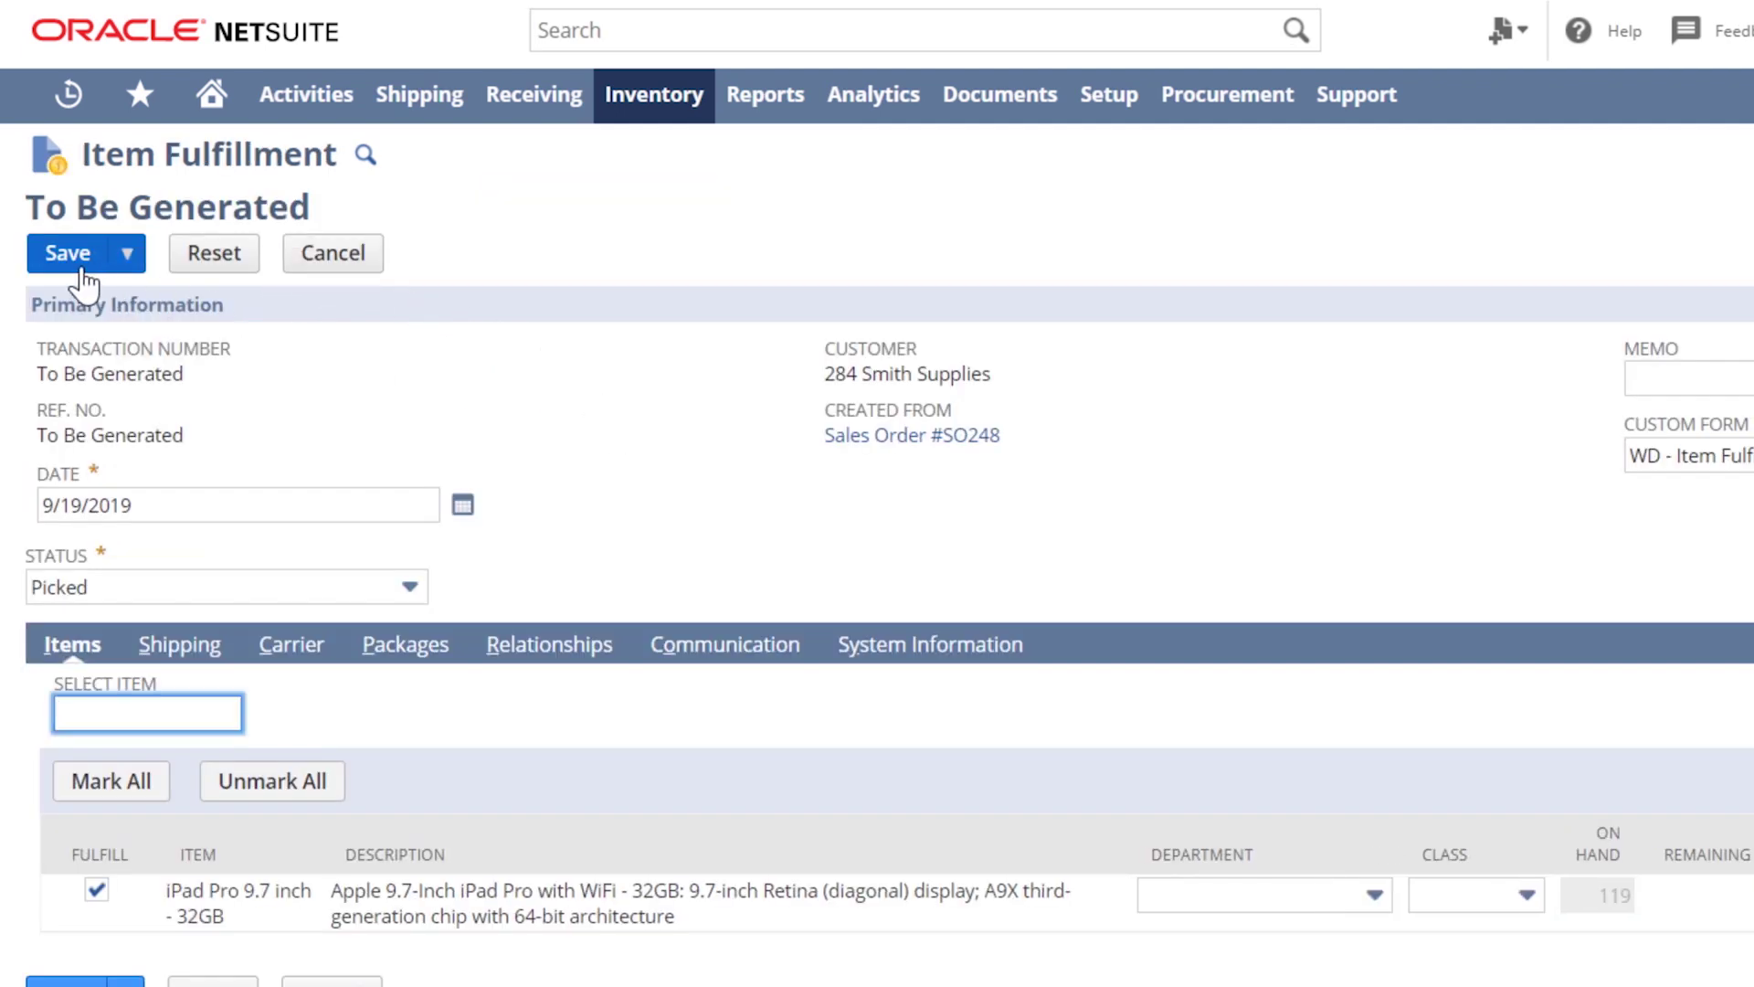
Save item fulfillment IF231 and advance it to Packed, then Shipped.
left_click(81, 271)
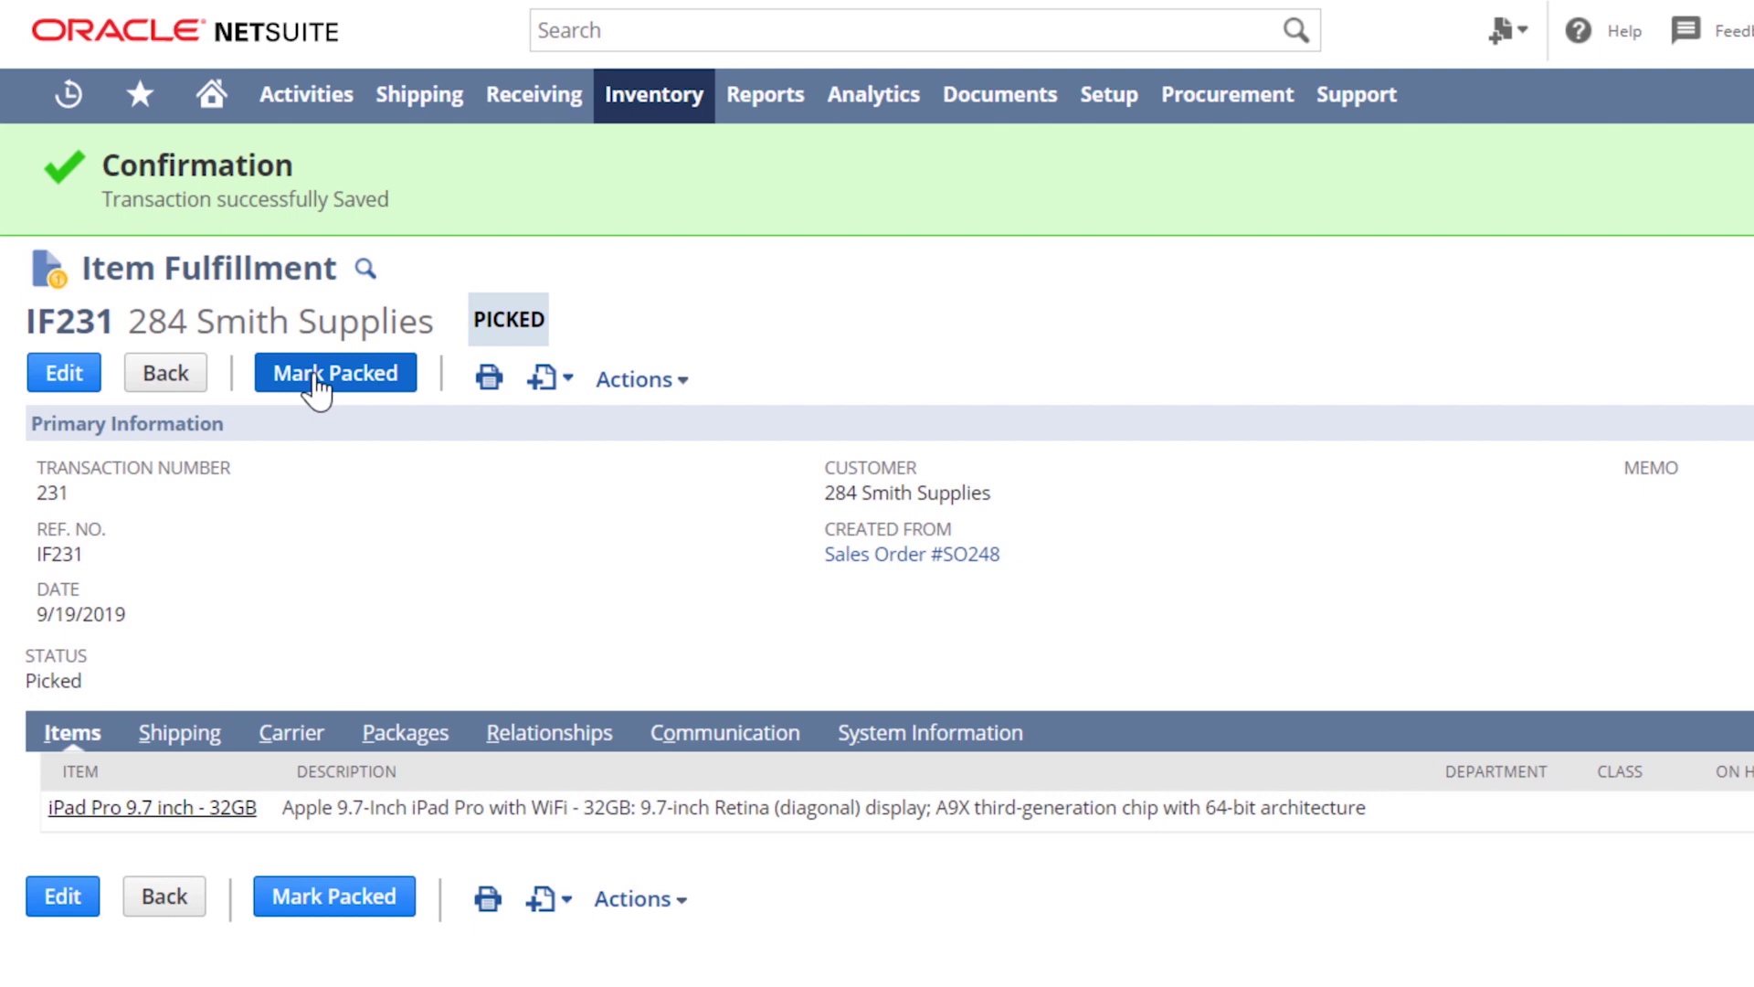
left_click(316, 379)
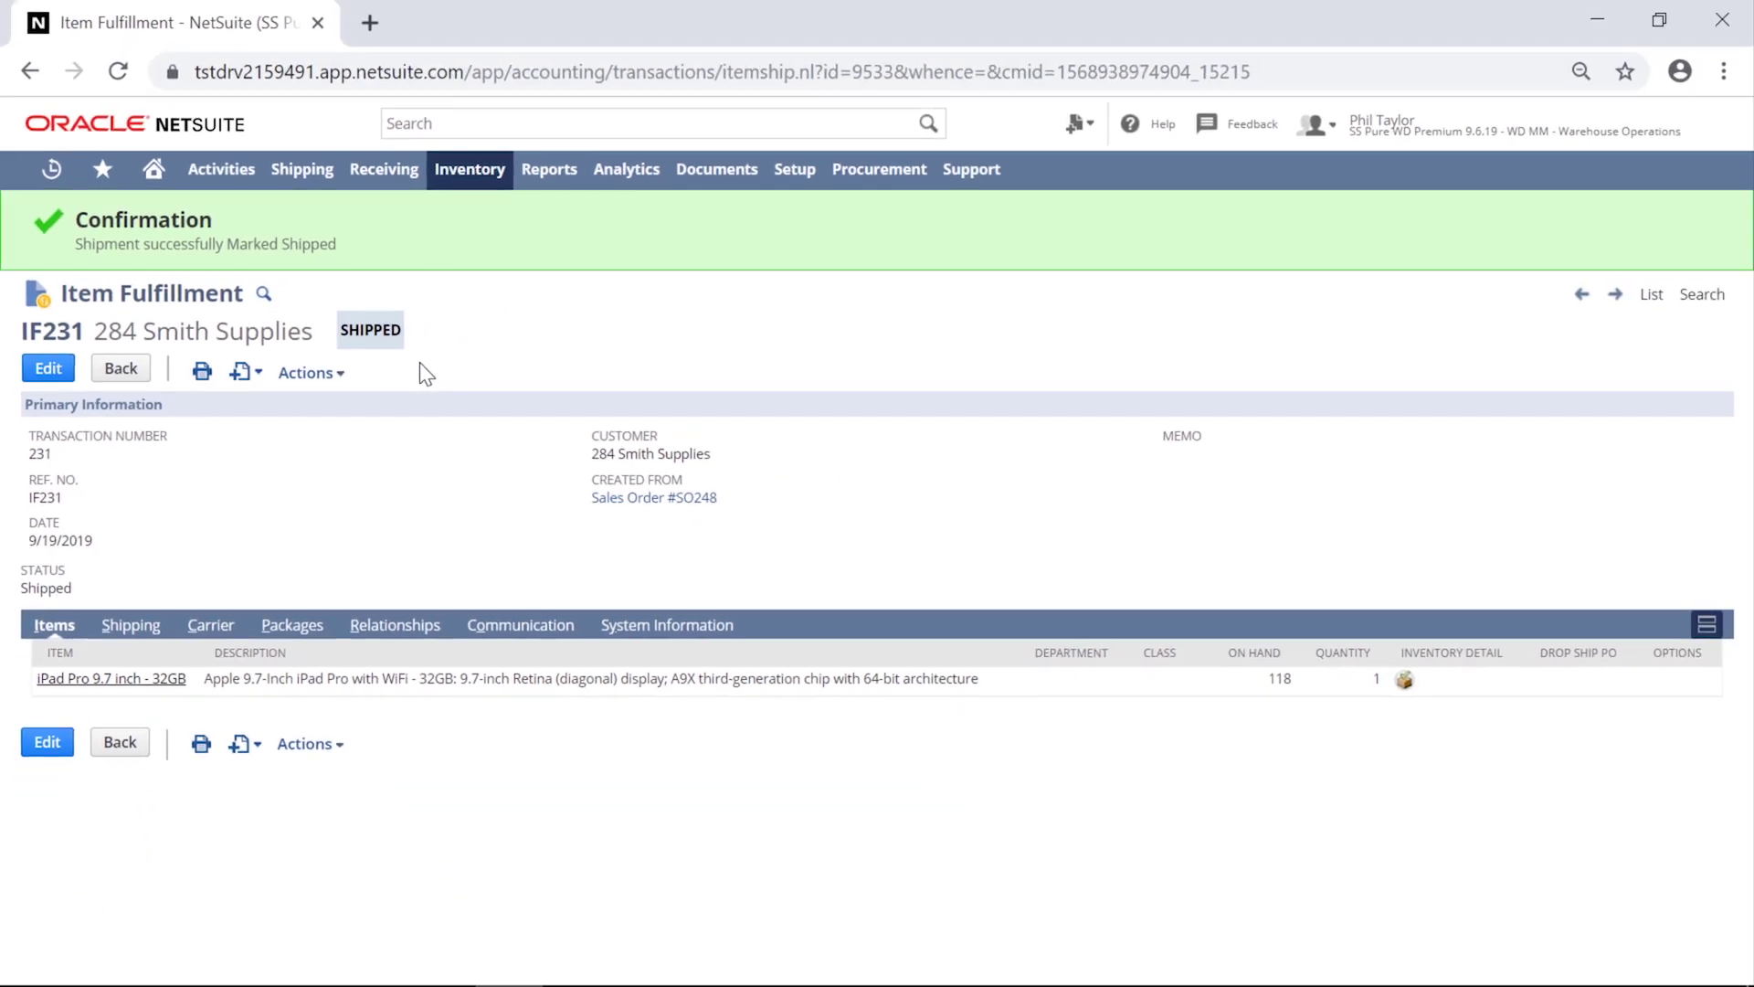
mouse_move(1480, 128)
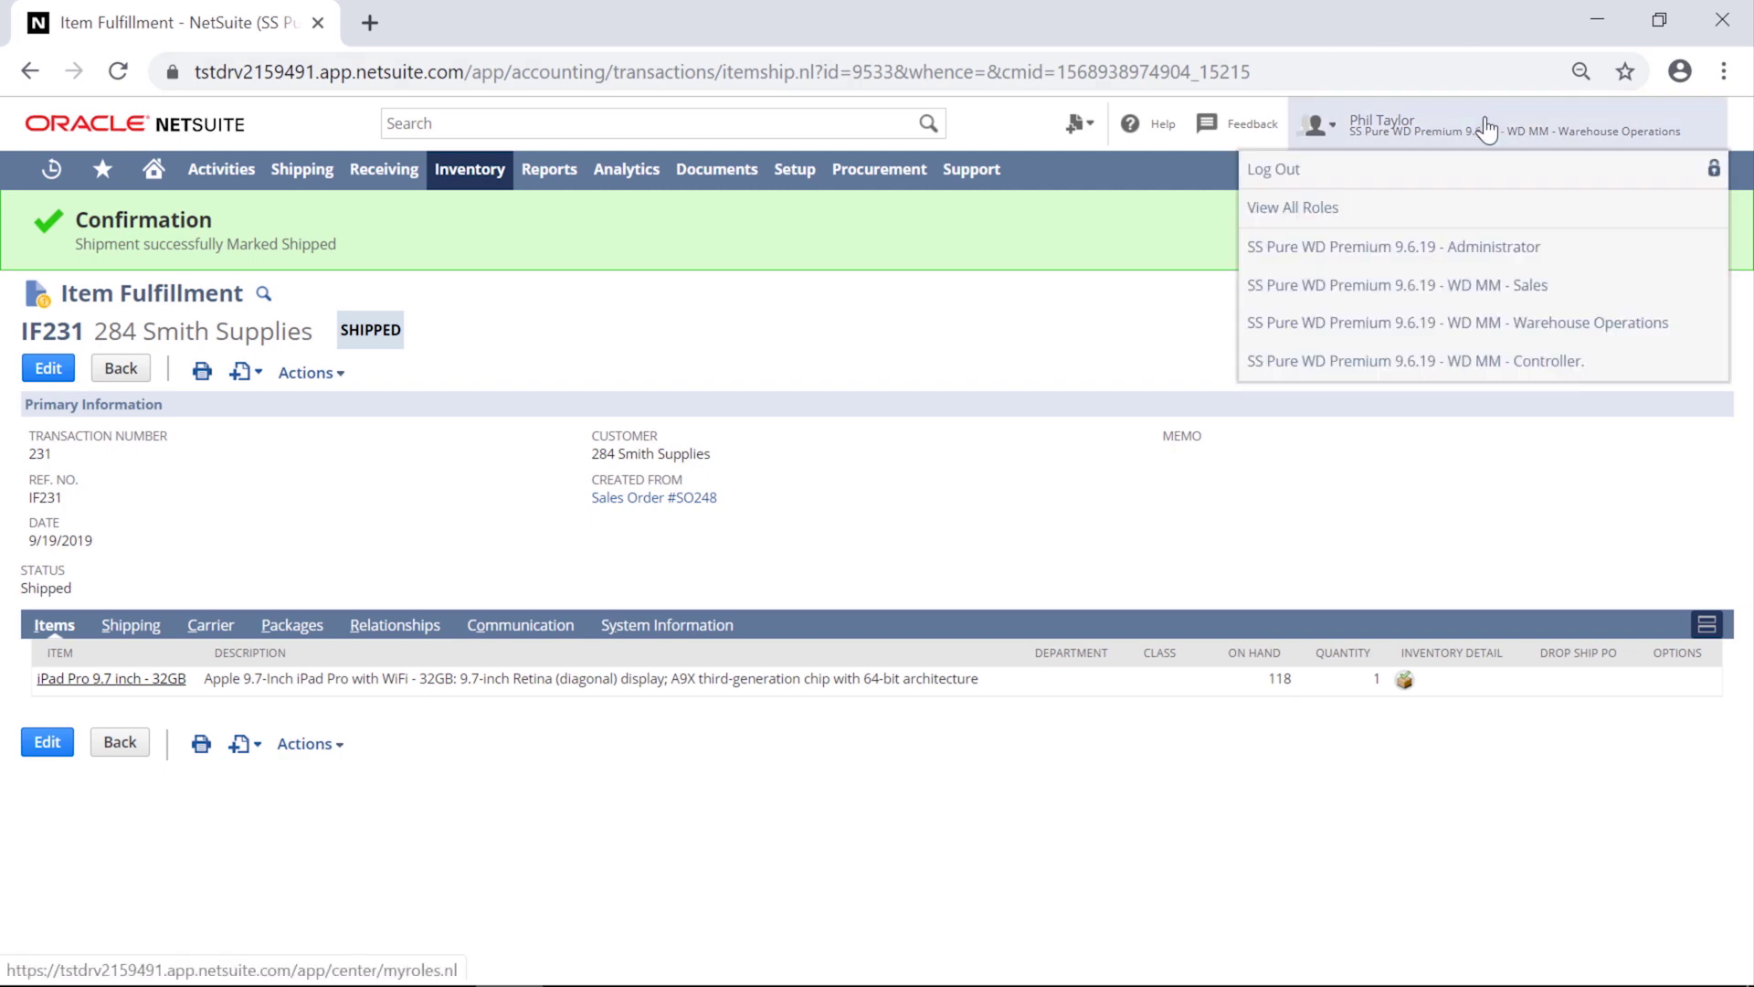
As Controller, open SO248 via a search for 248 and save its invoice INV238.
left_click(1488, 383)
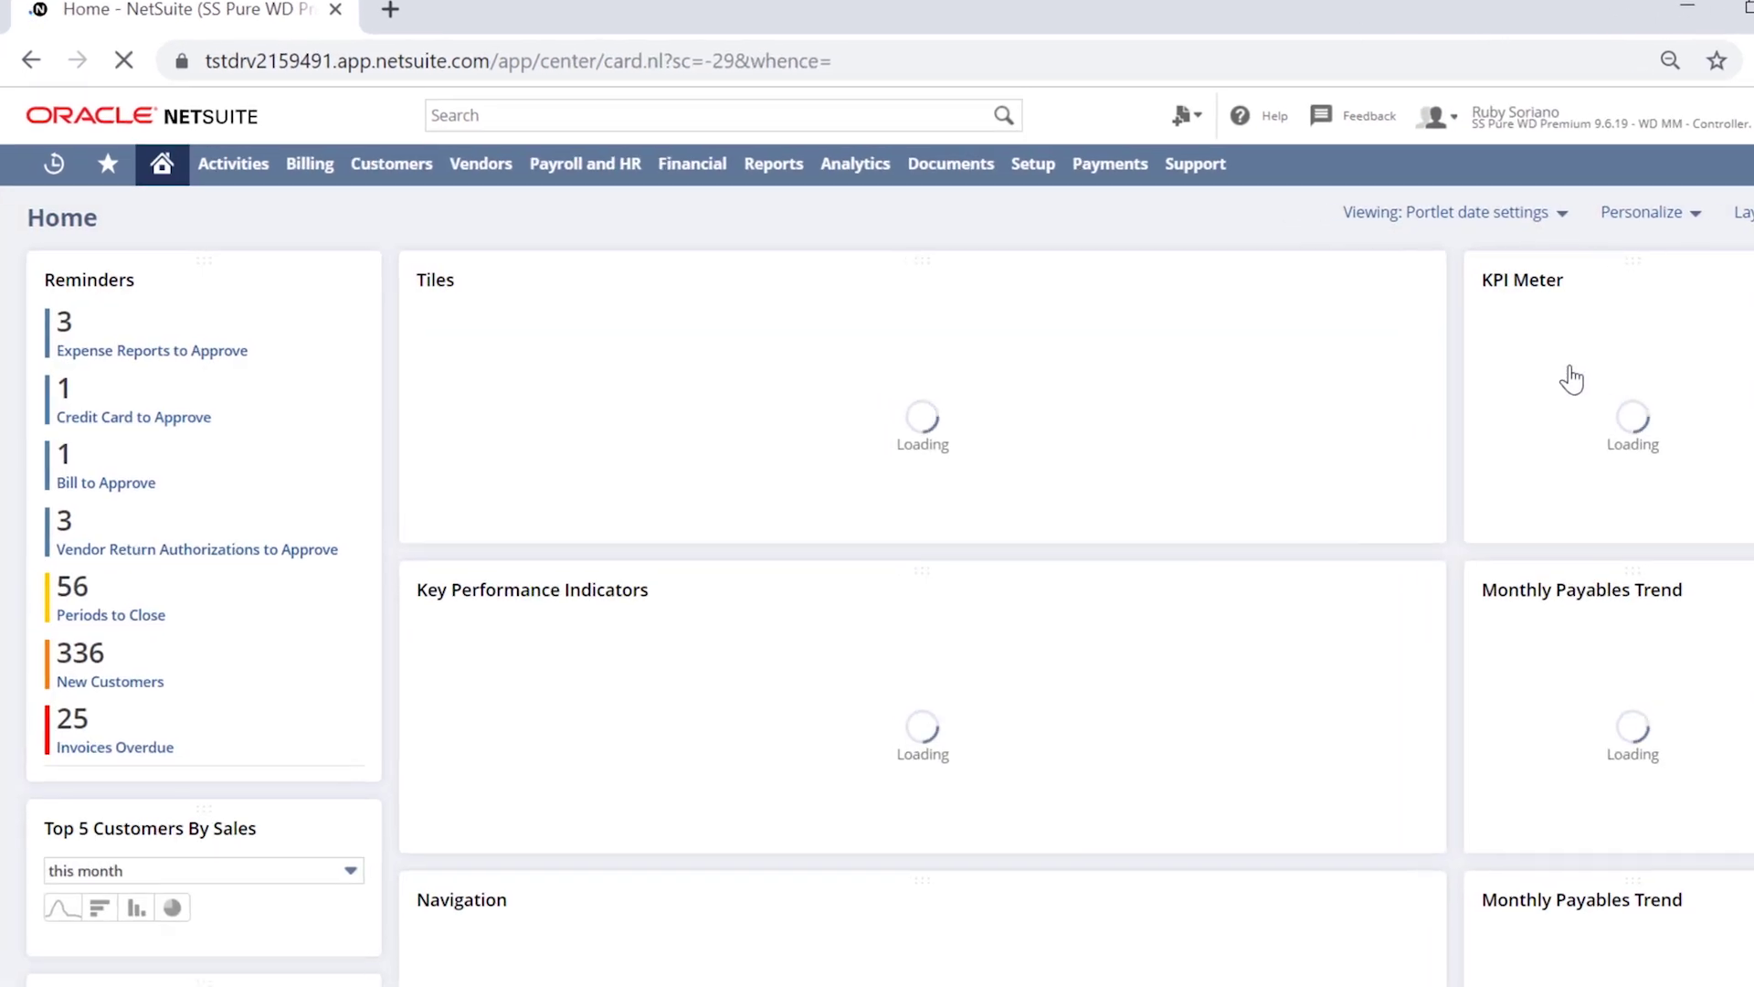
left_click(583, 117)
type("248")
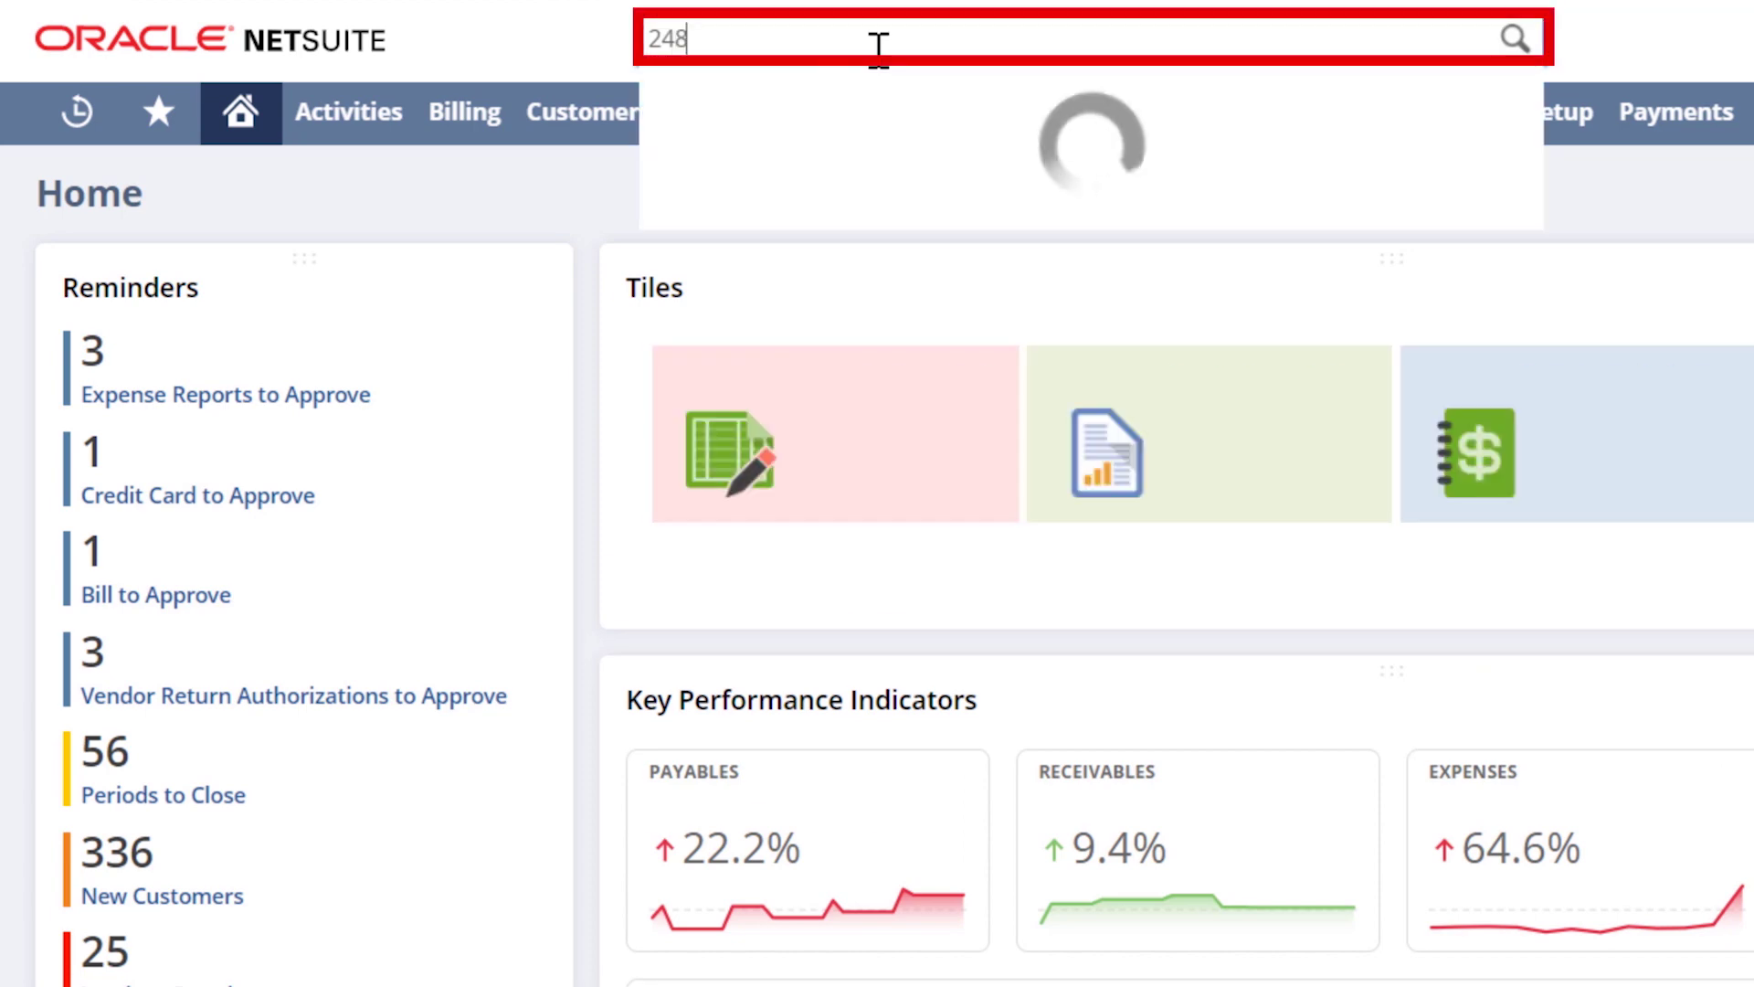
left_click(877, 226)
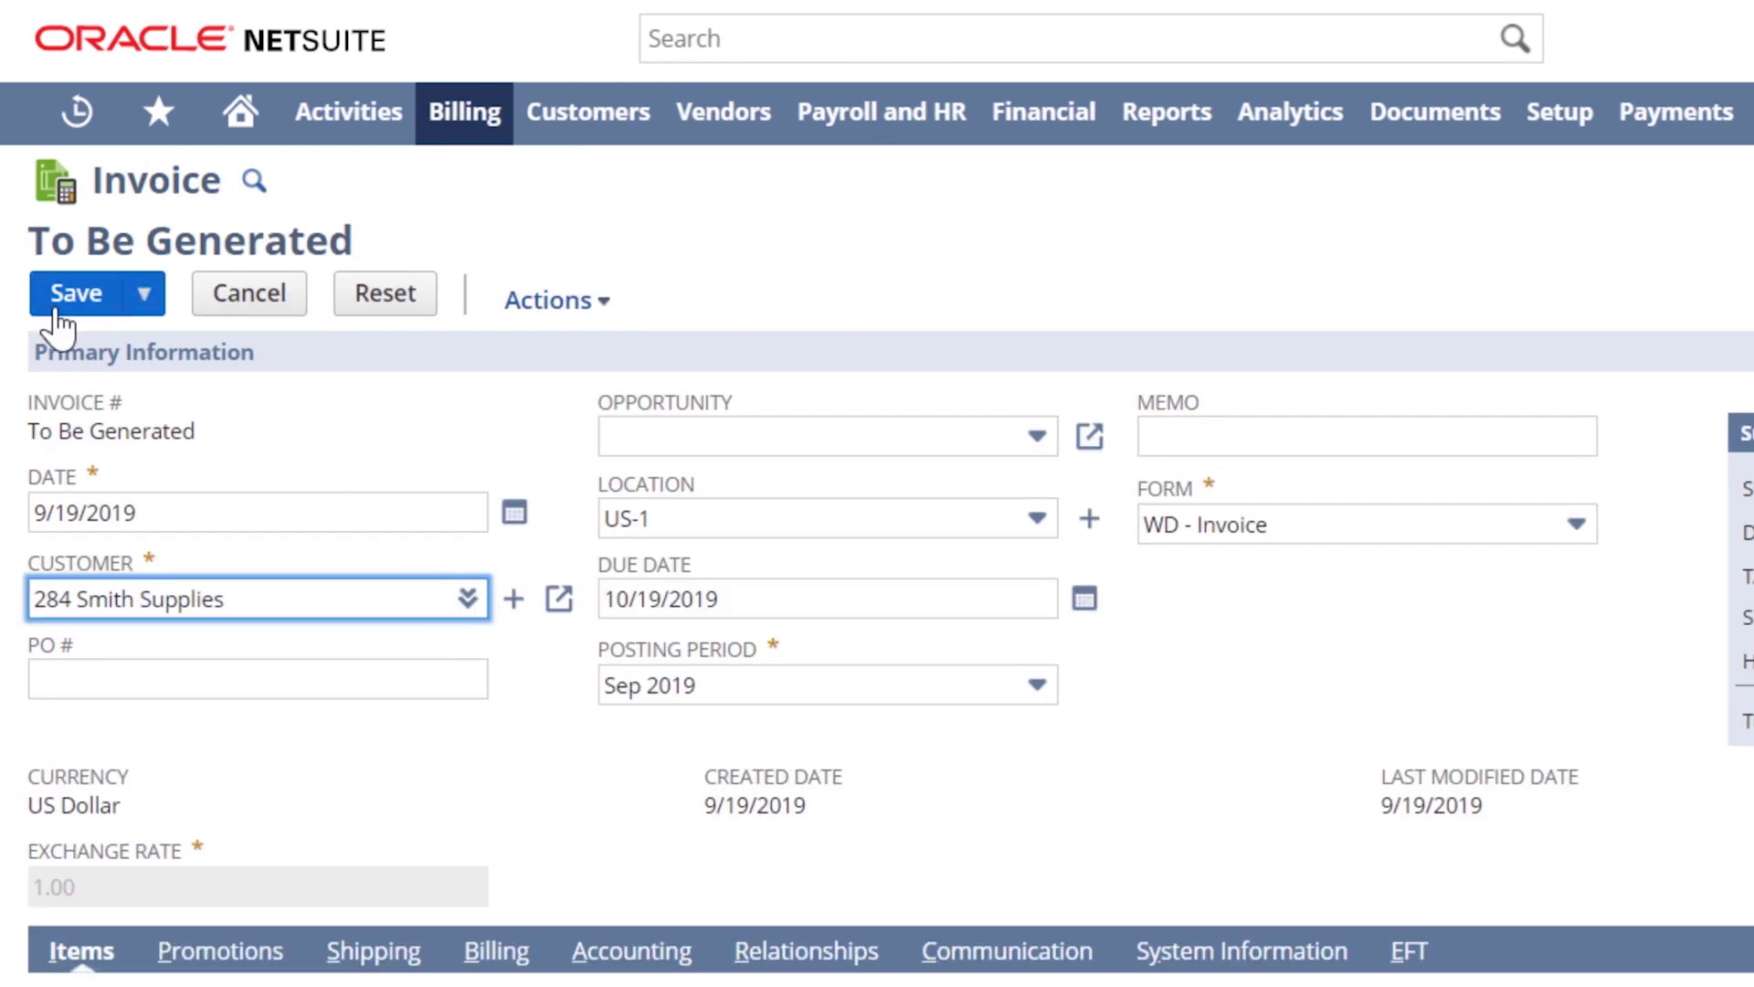
left_click(57, 311)
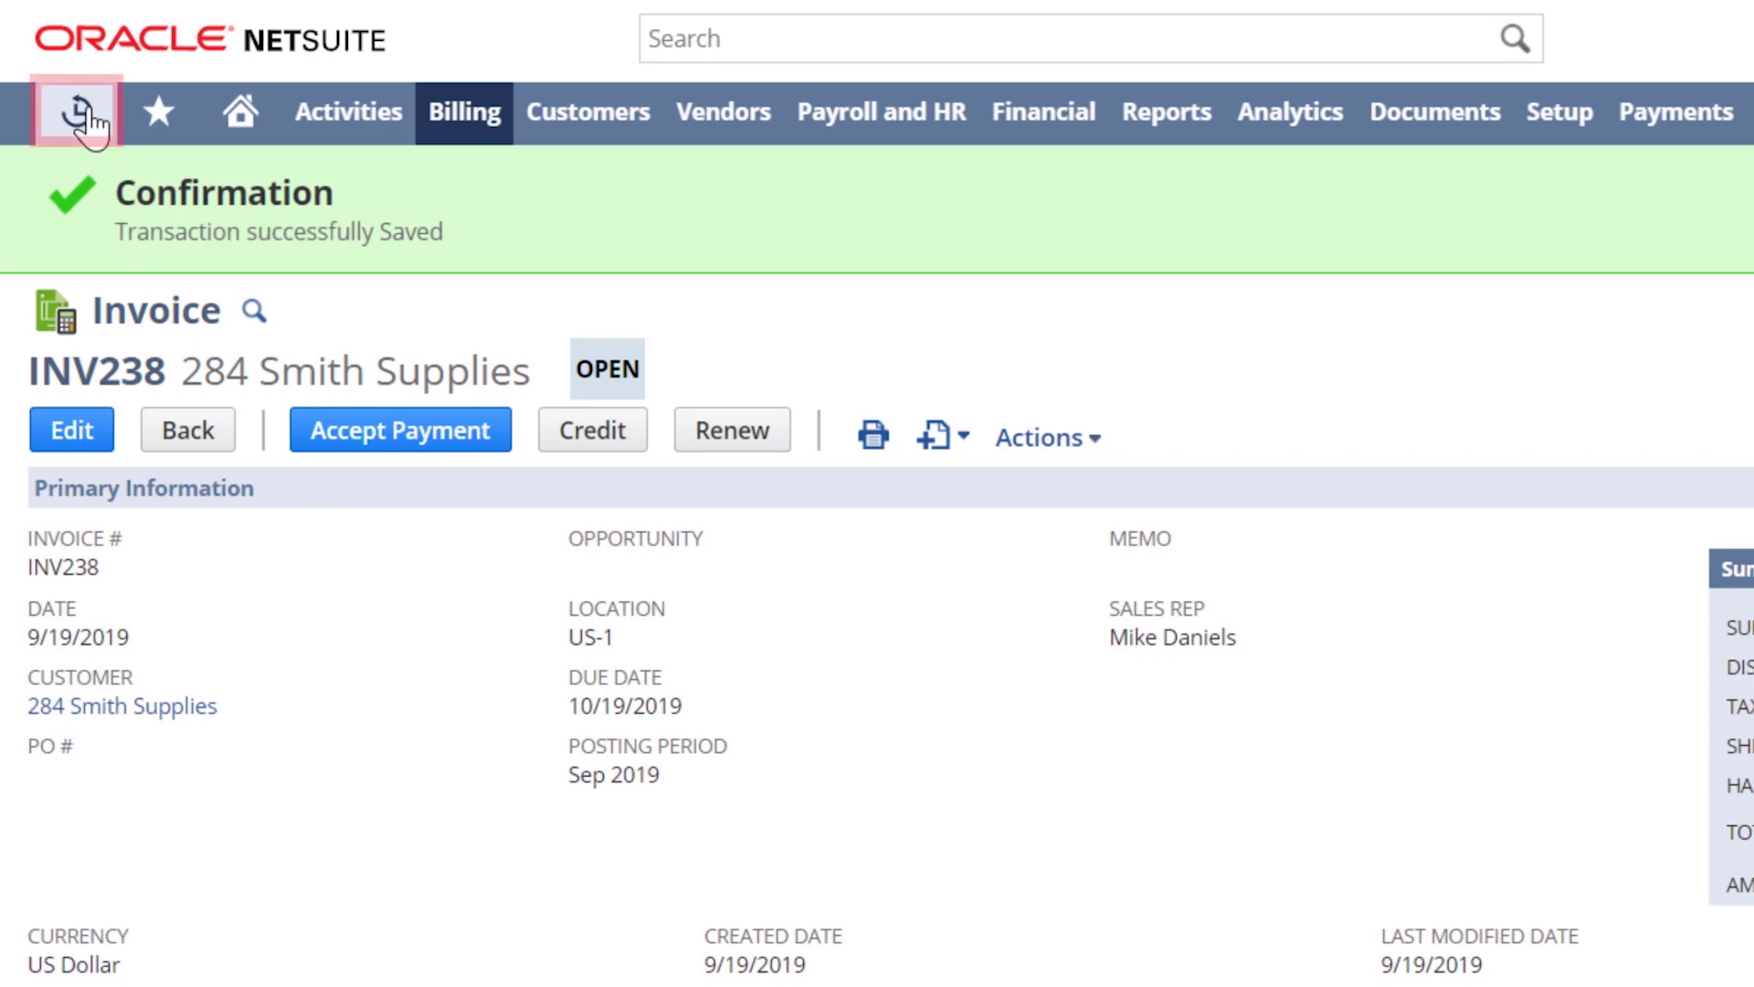
Open SO248 from Recent Records and reach invoice INV238 through its Related Records.
mouse_move(82, 100)
mouse_move(128, 316)
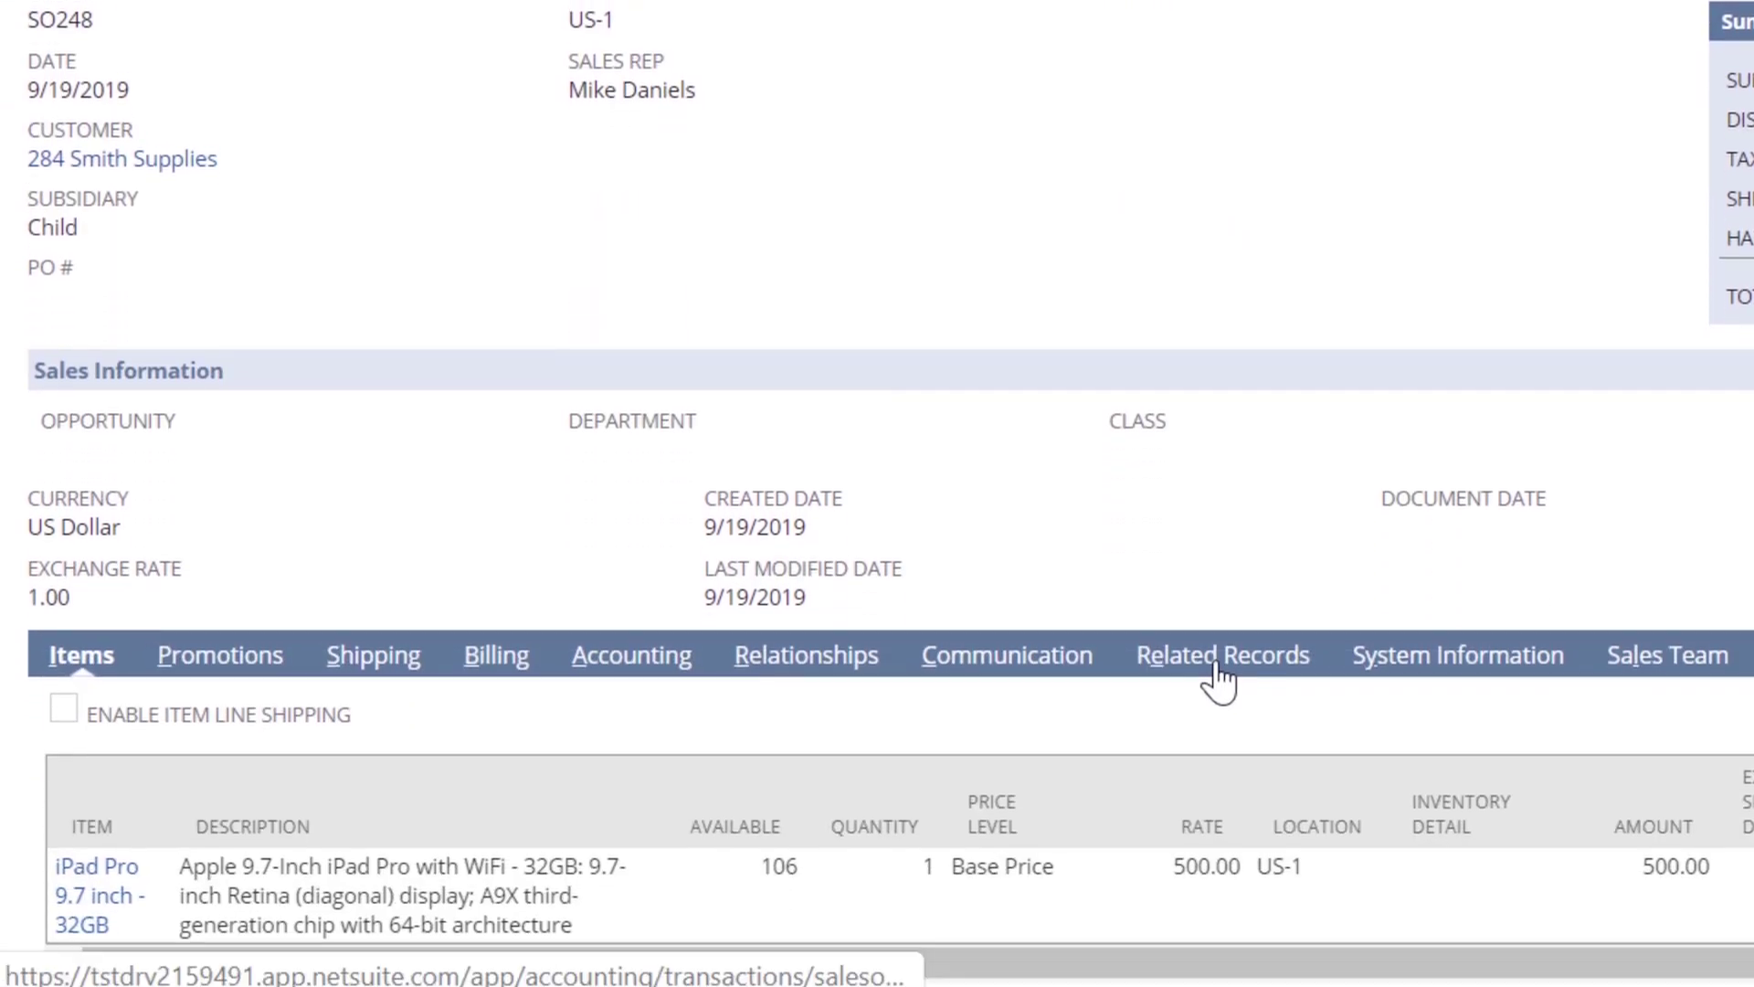
left_click(1223, 968)
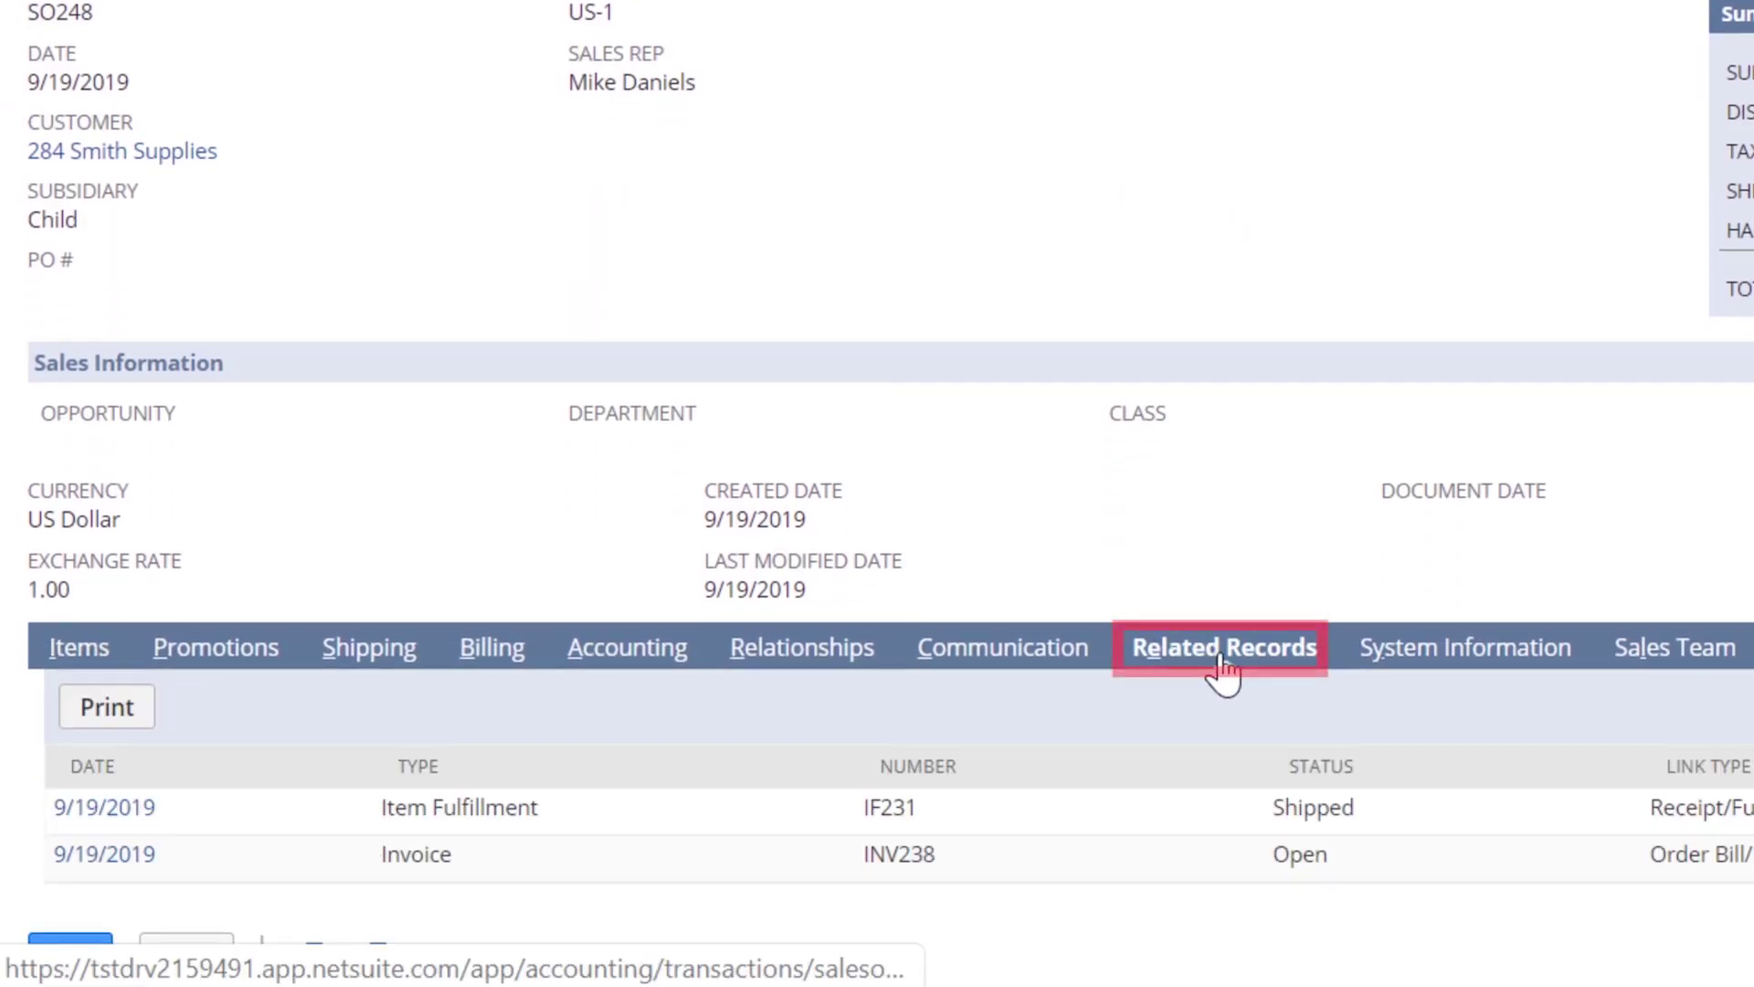
left_click(91, 865)
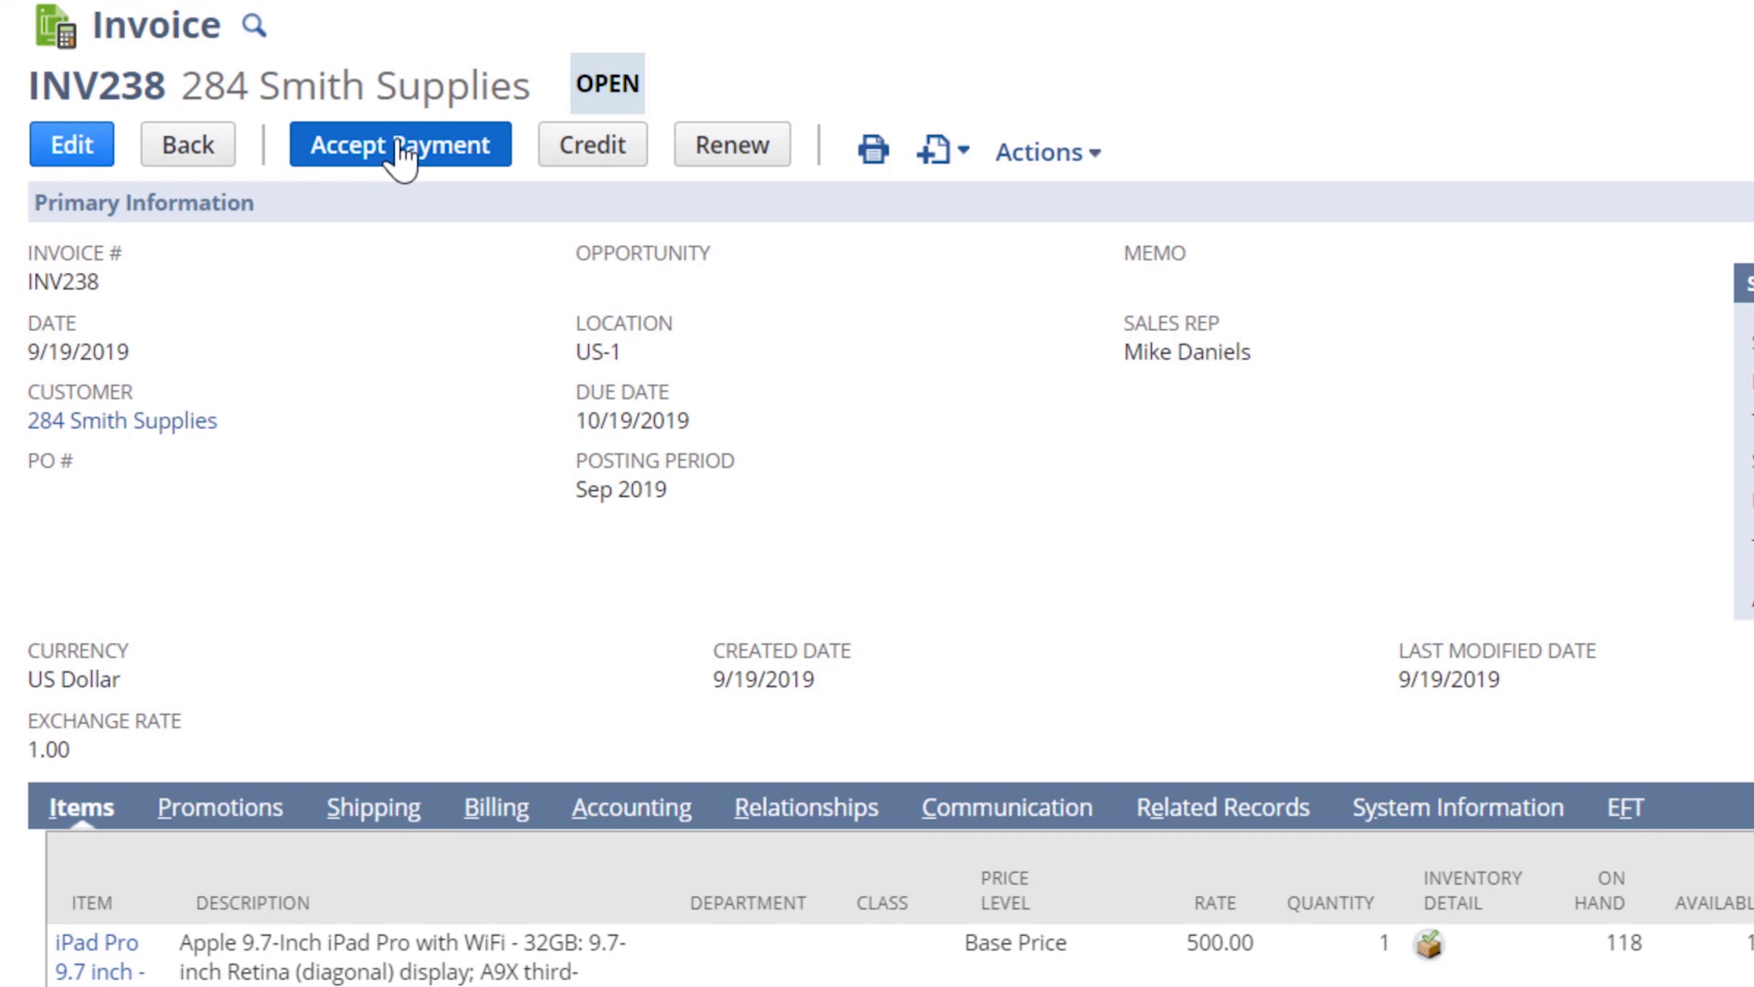
Accept payment on INV238 and save payment PYMT213 applying 511.62 to it.
left_click(402, 155)
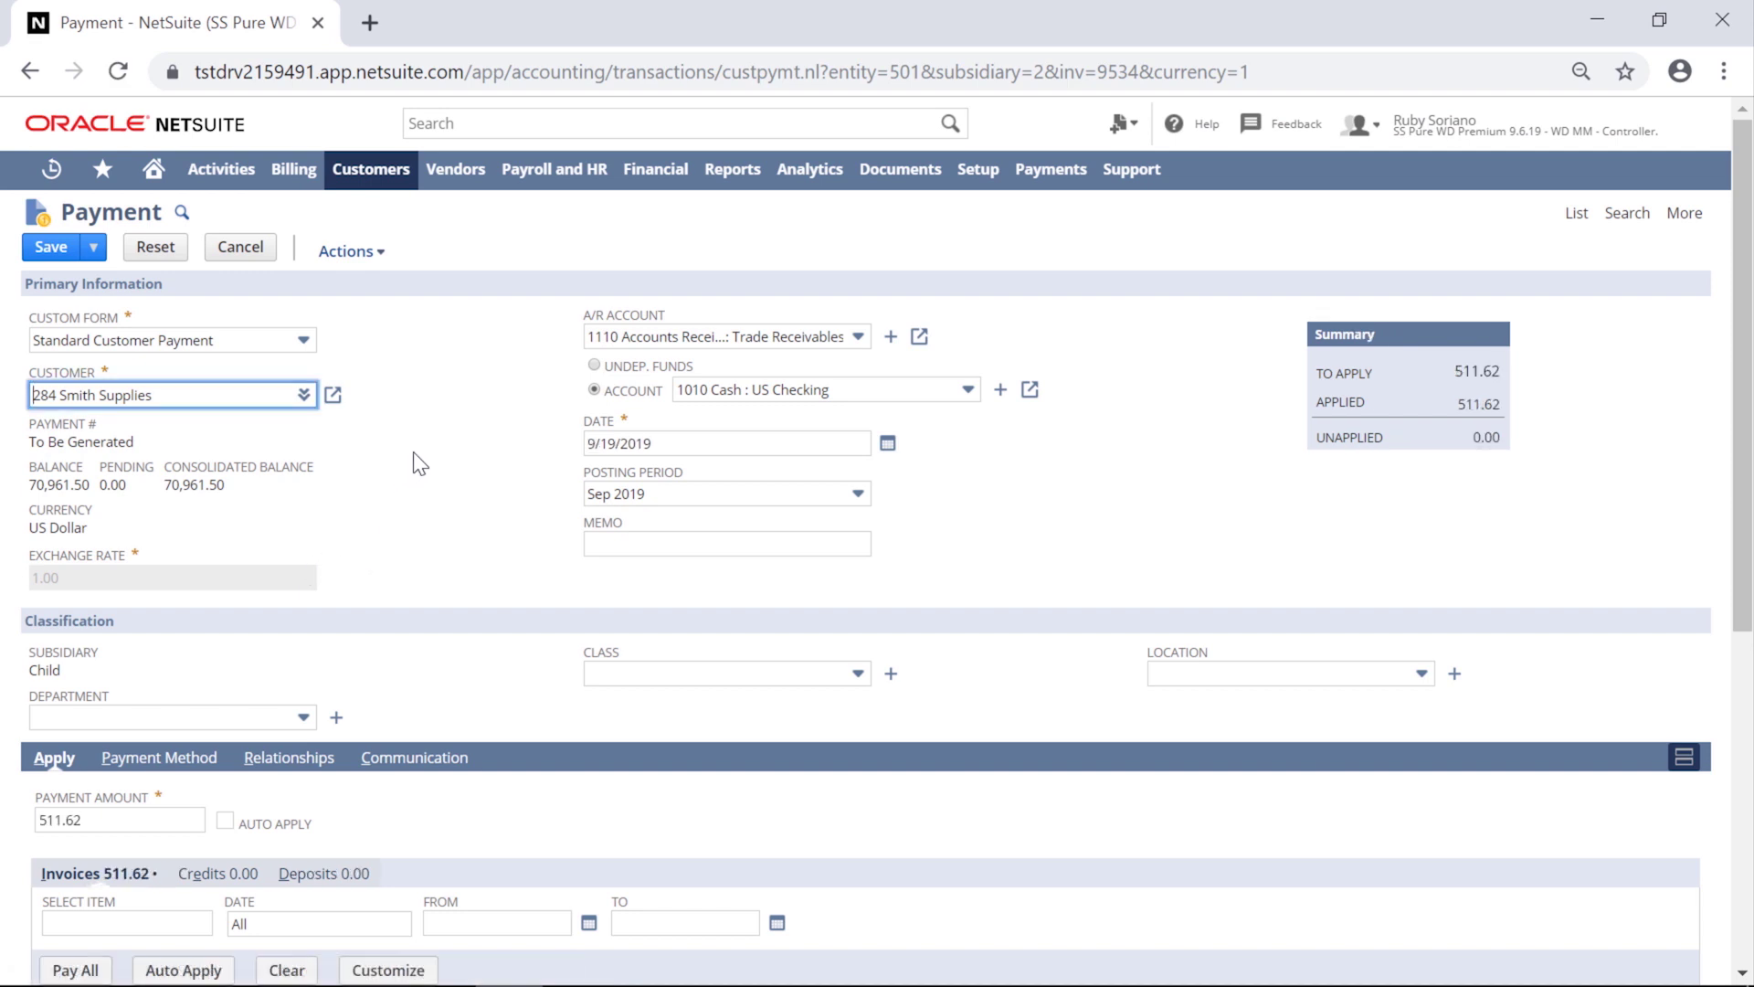
scroll(413, 451, "down", 1)
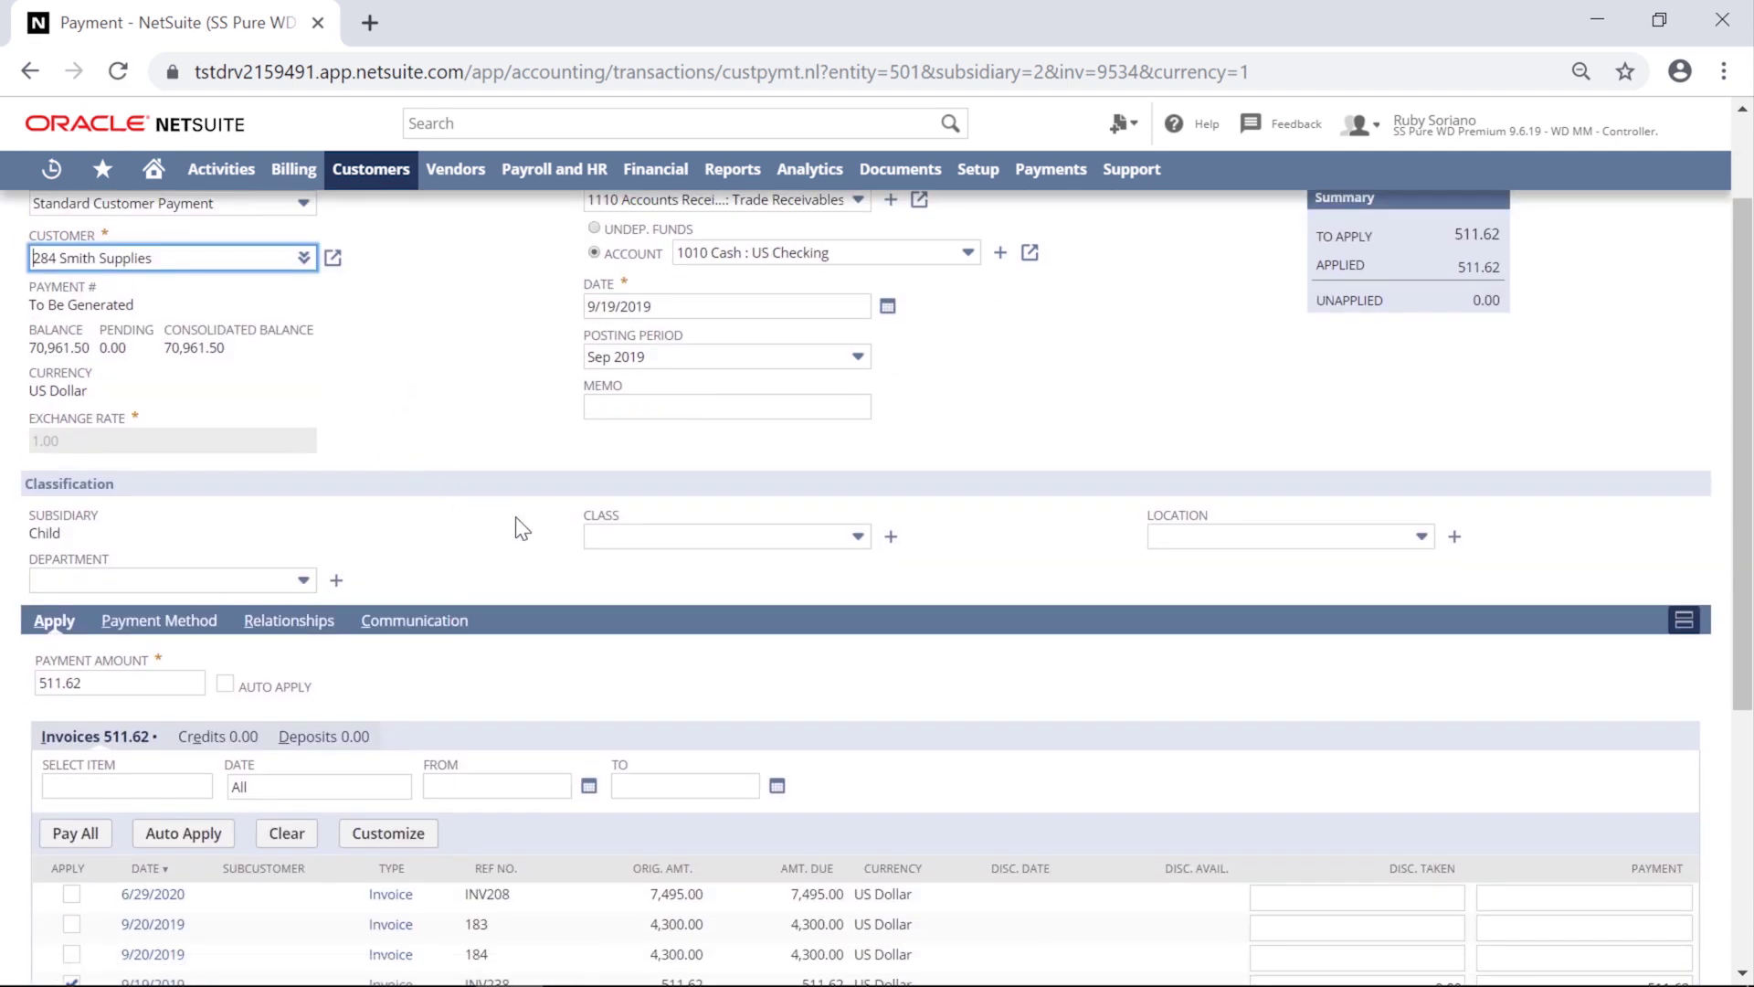
scroll(470, 530, "down", 1)
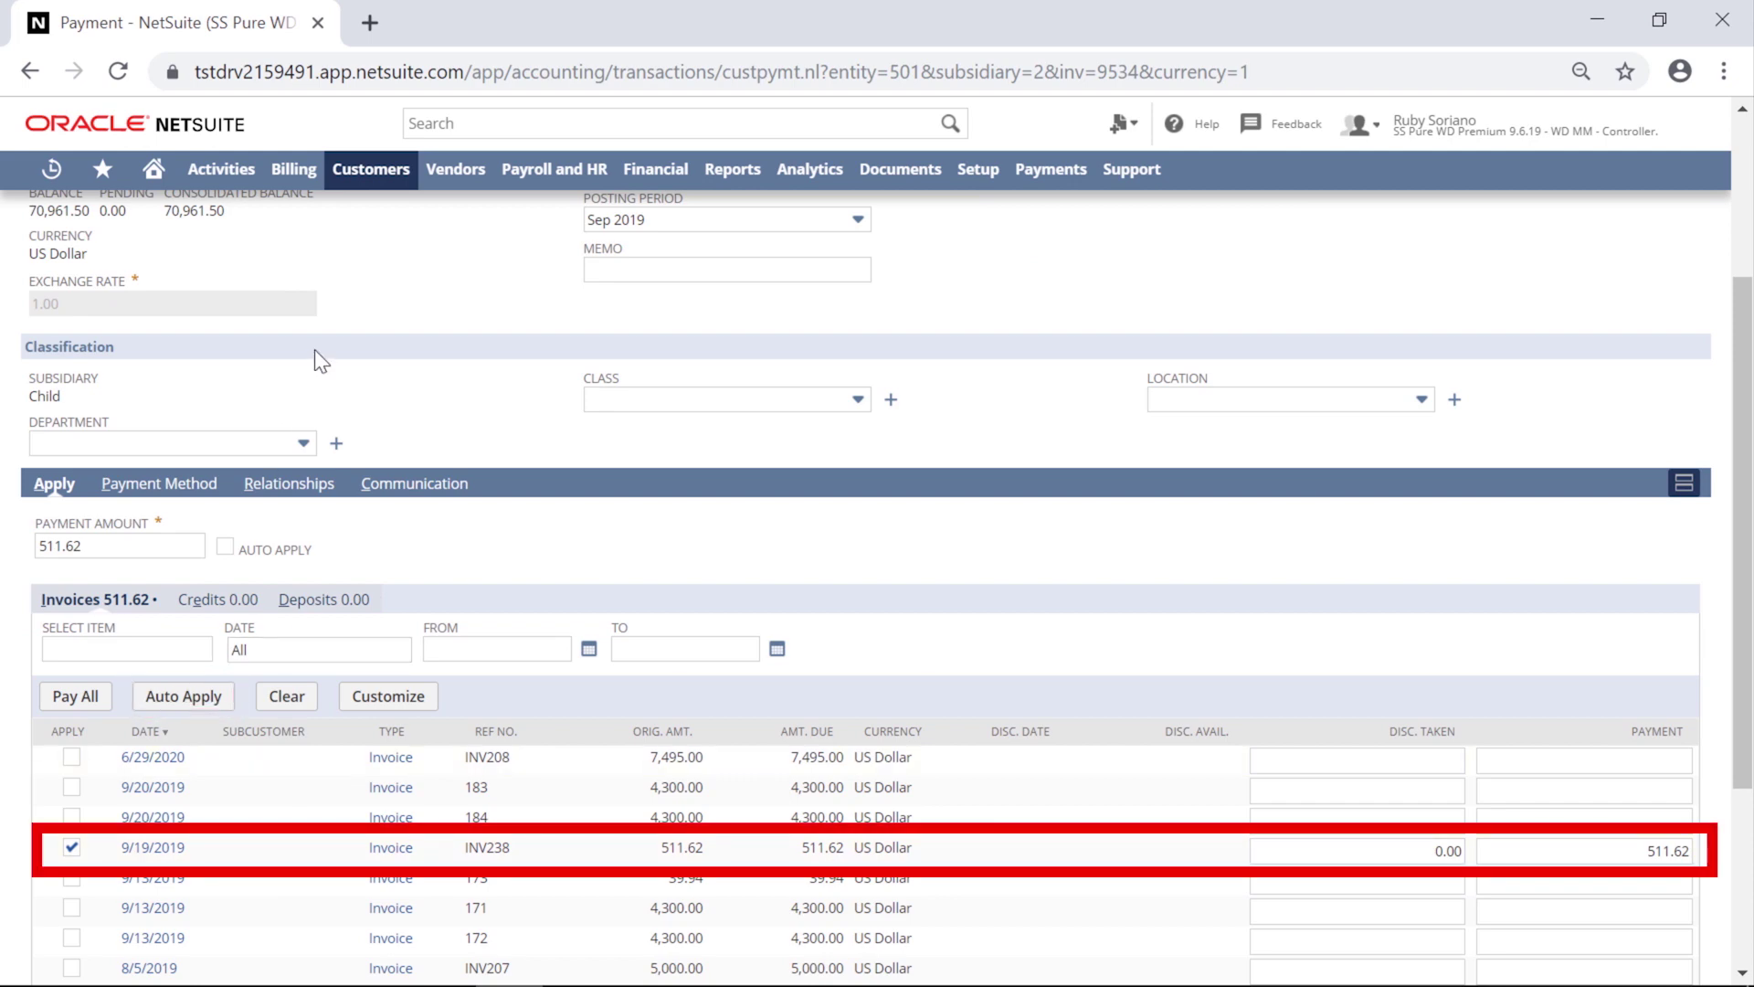
scroll(314, 349, "up", 3)
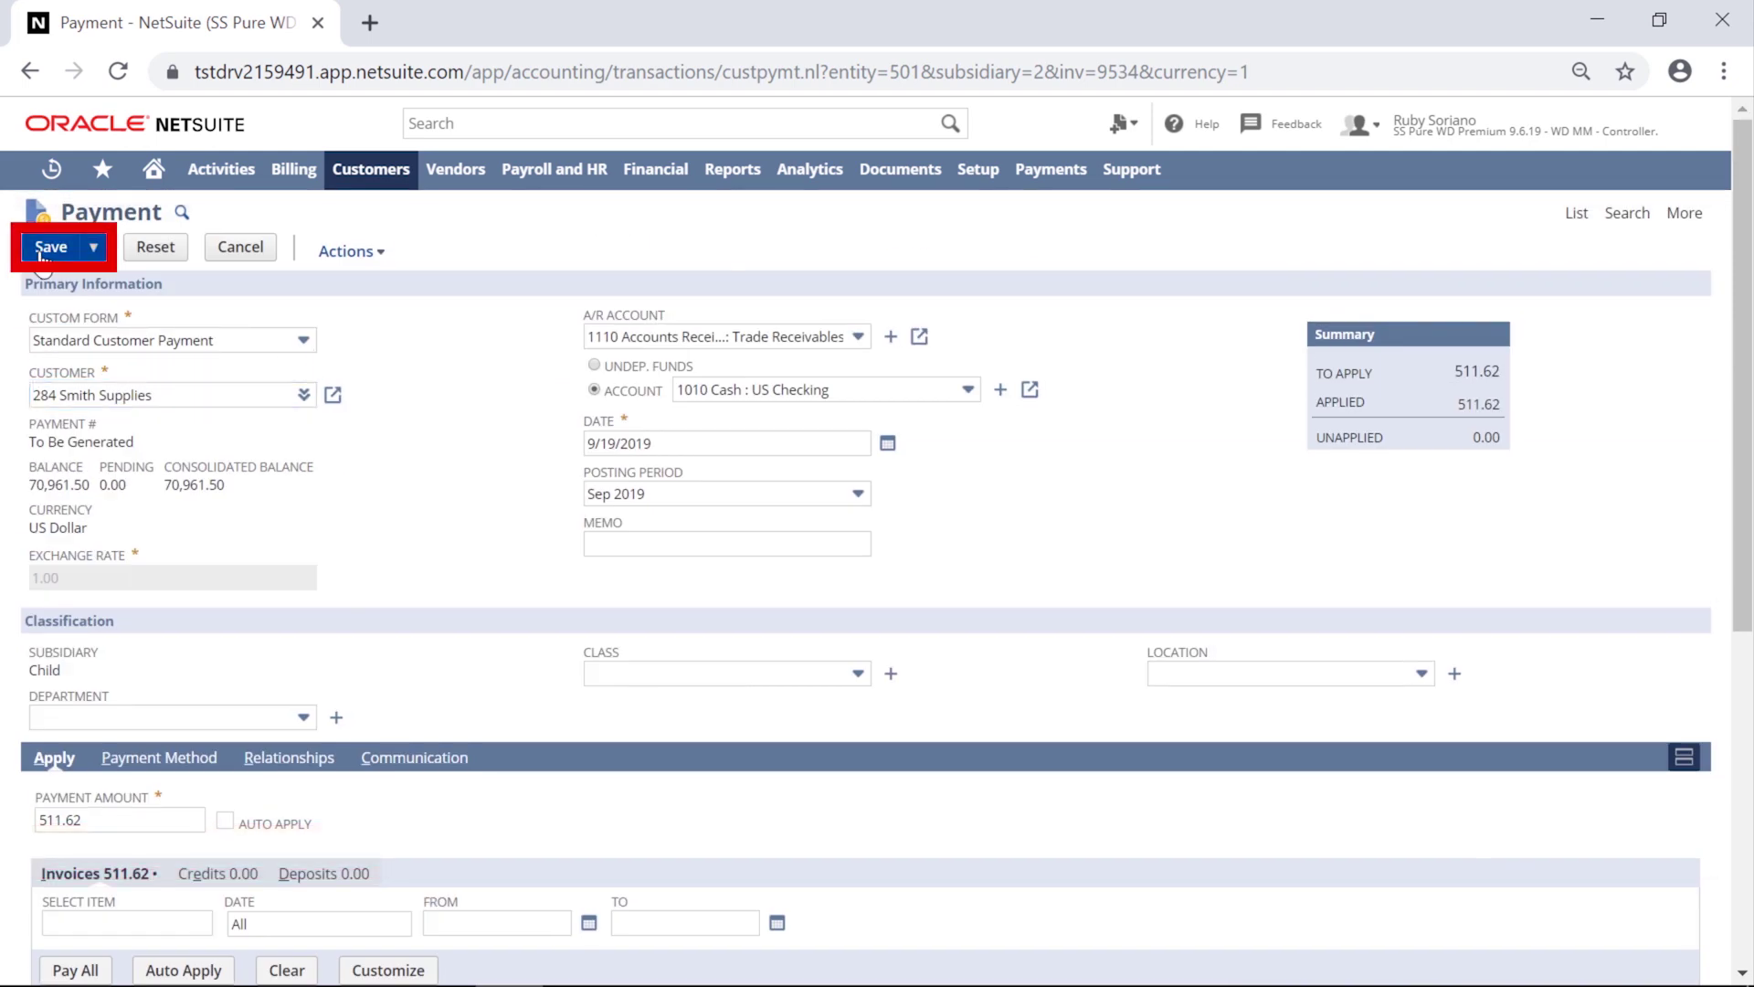
left_click(51, 247)
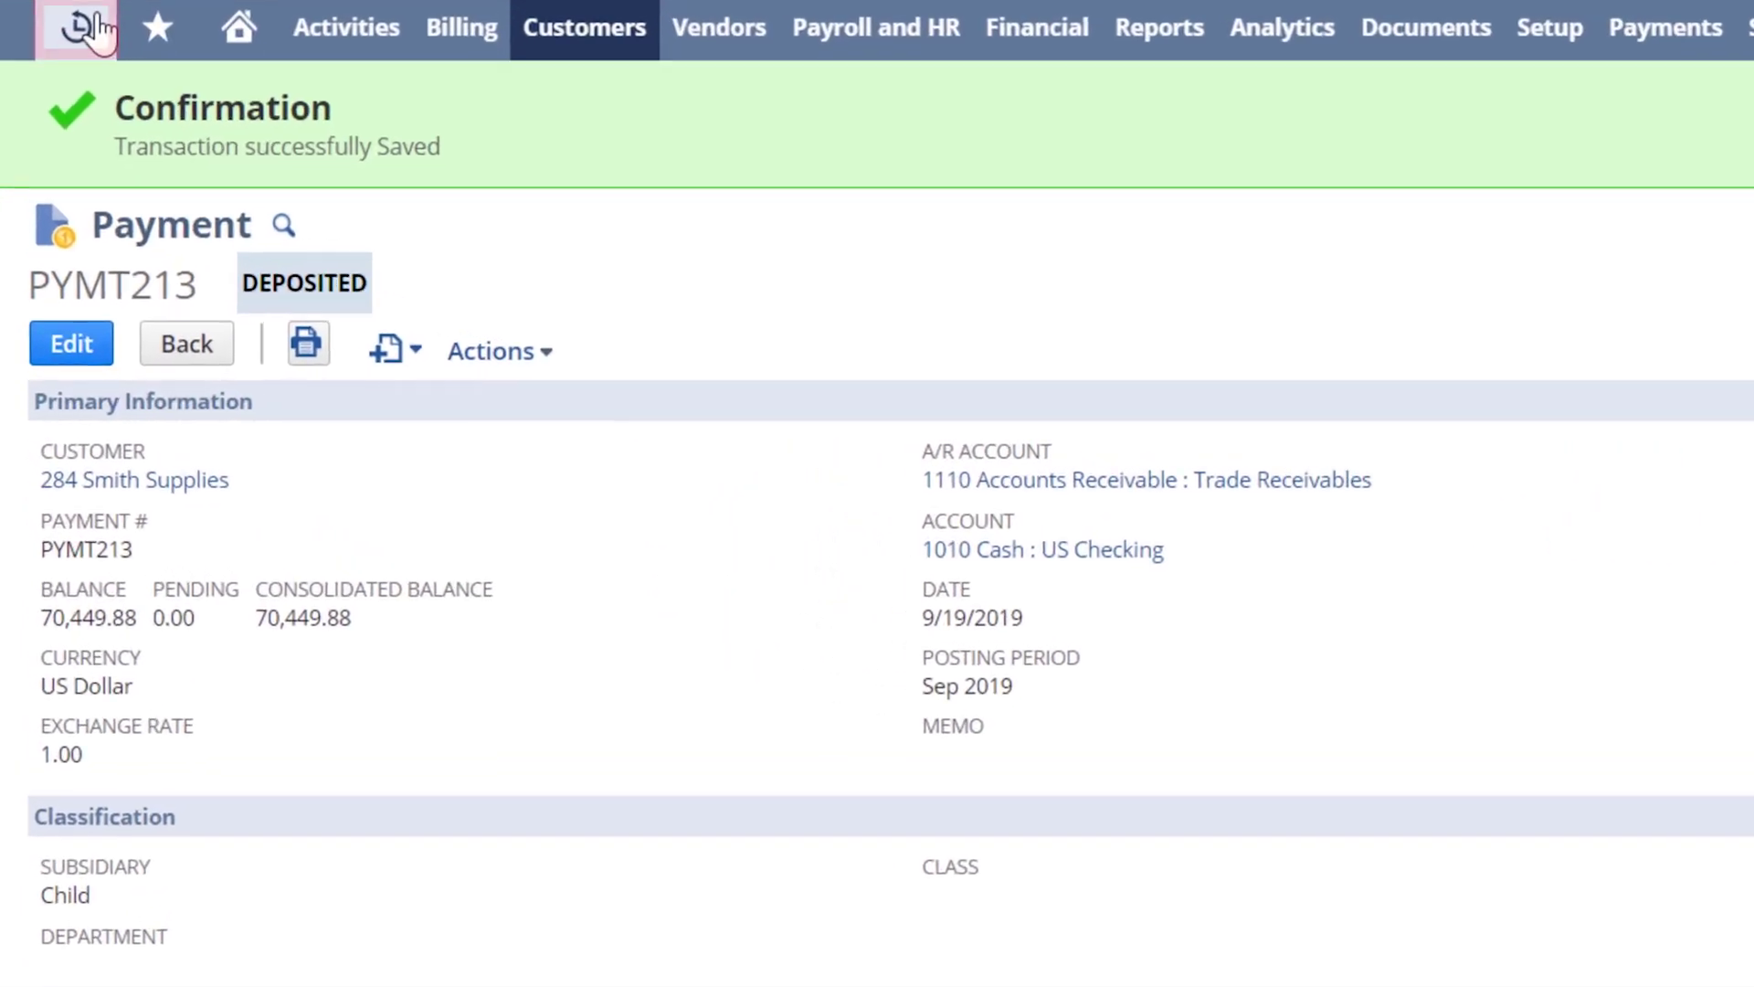
mouse_move(51, 169)
mouse_move(84, 290)
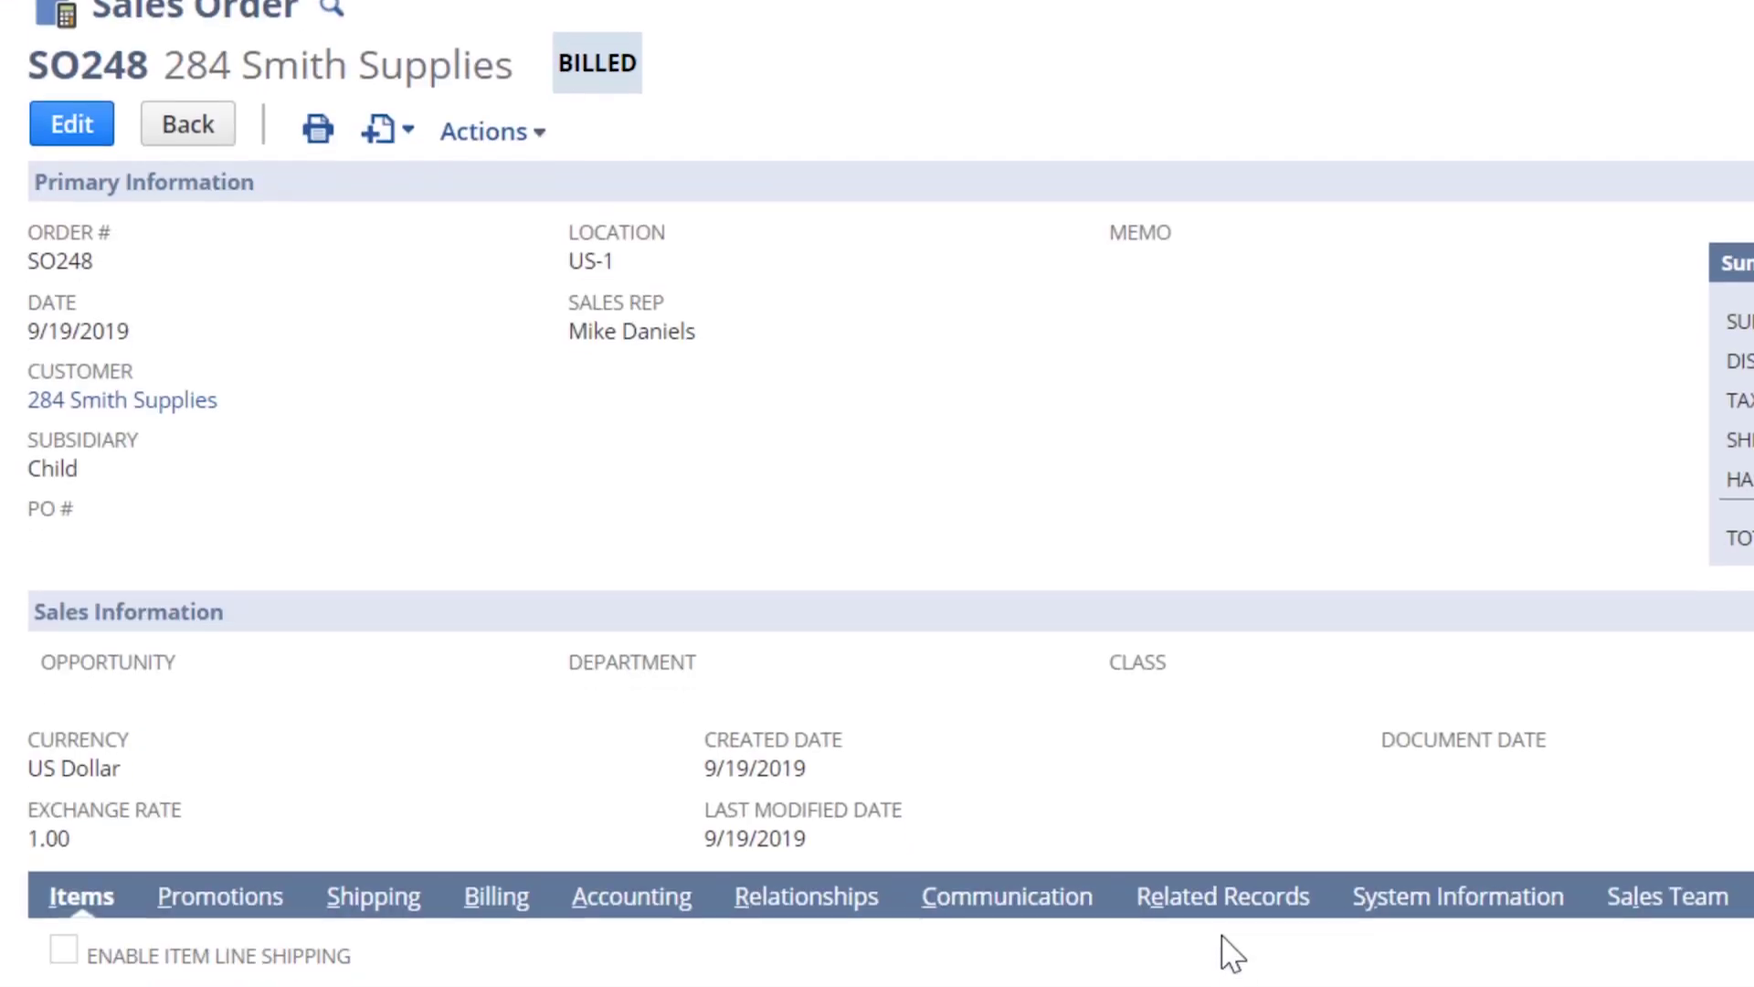
Check SO248's Related Records: IF231 Shipped and INV238 Paid In Full.
scroll(1224, 868, "down", 3)
left_click(1206, 665)
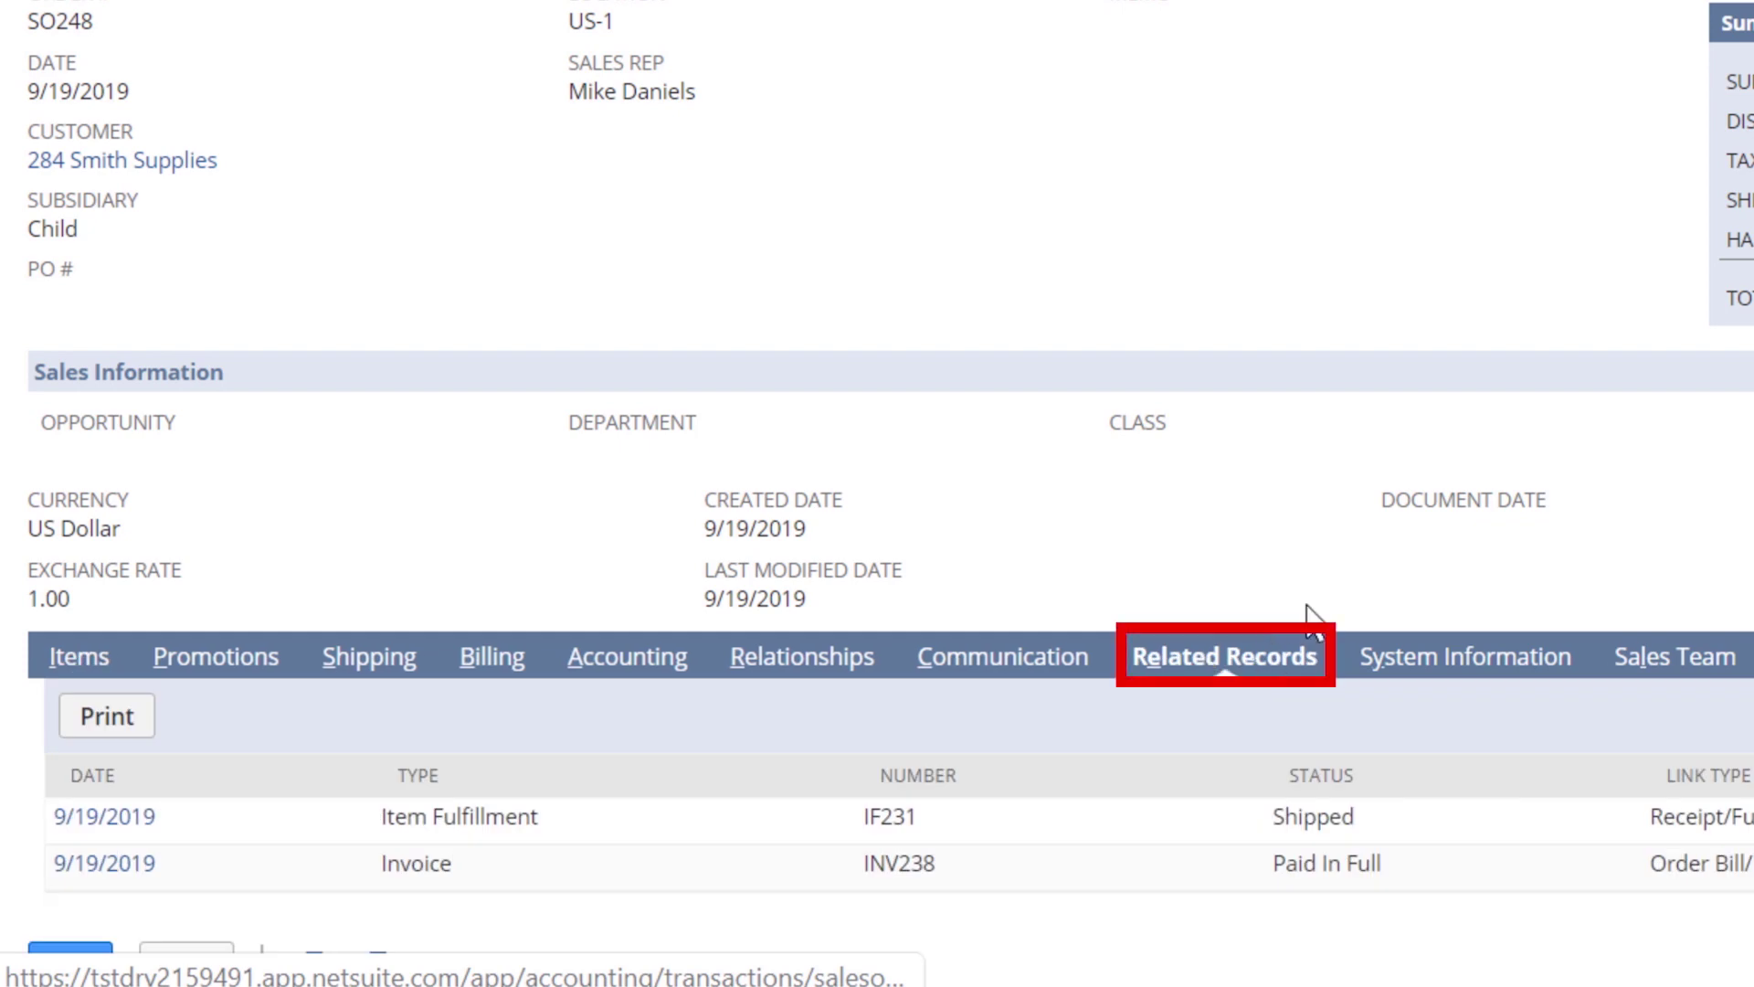